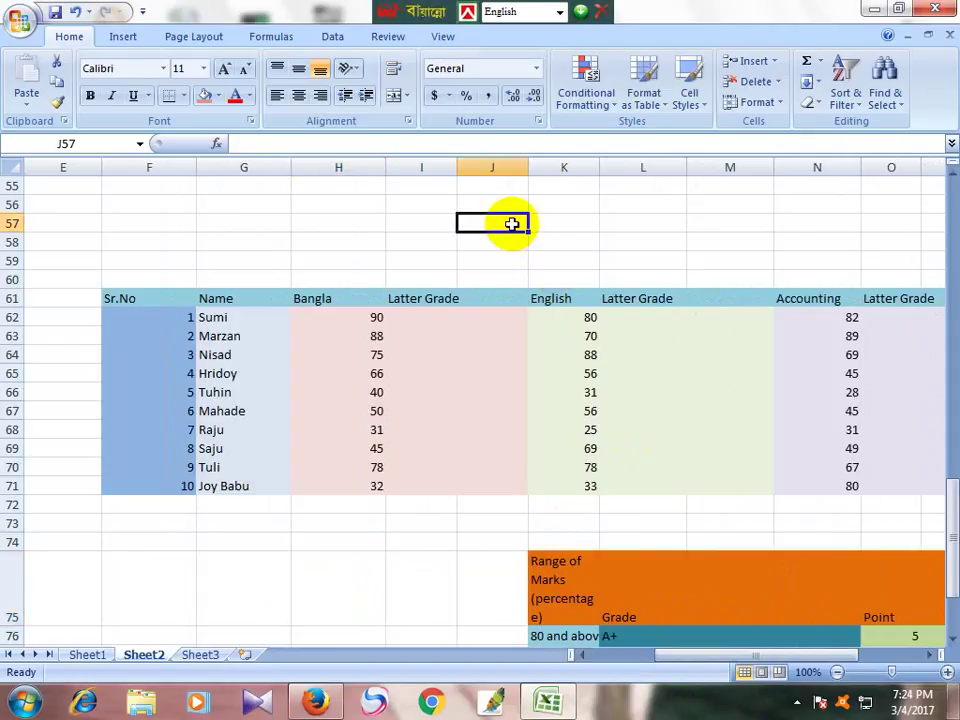
left_click(255, 557)
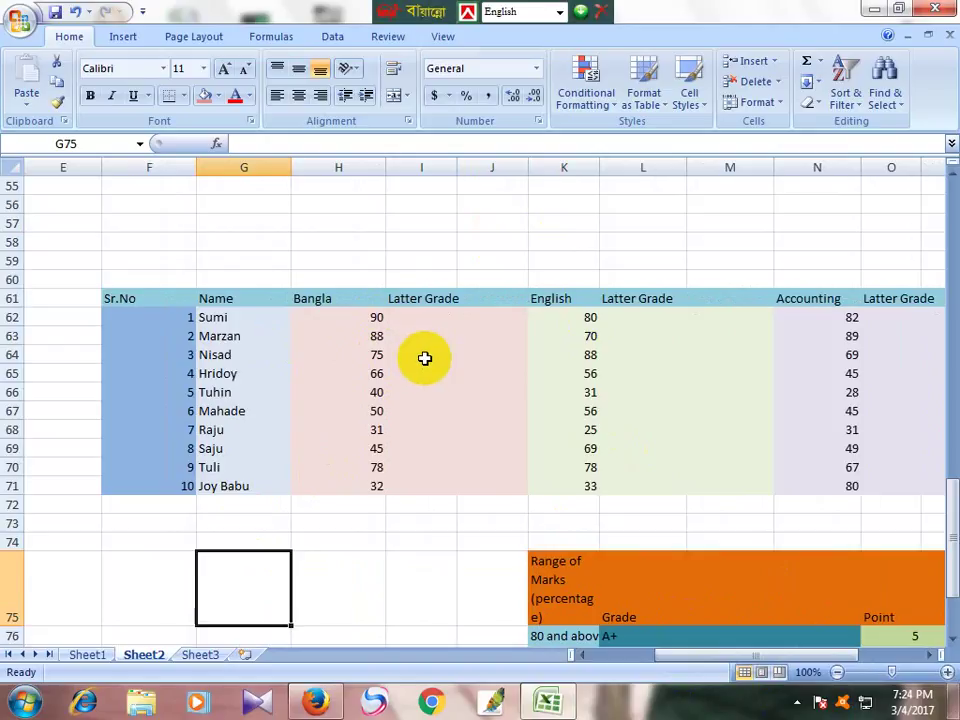
left_click_drag(686, 654, 621, 664)
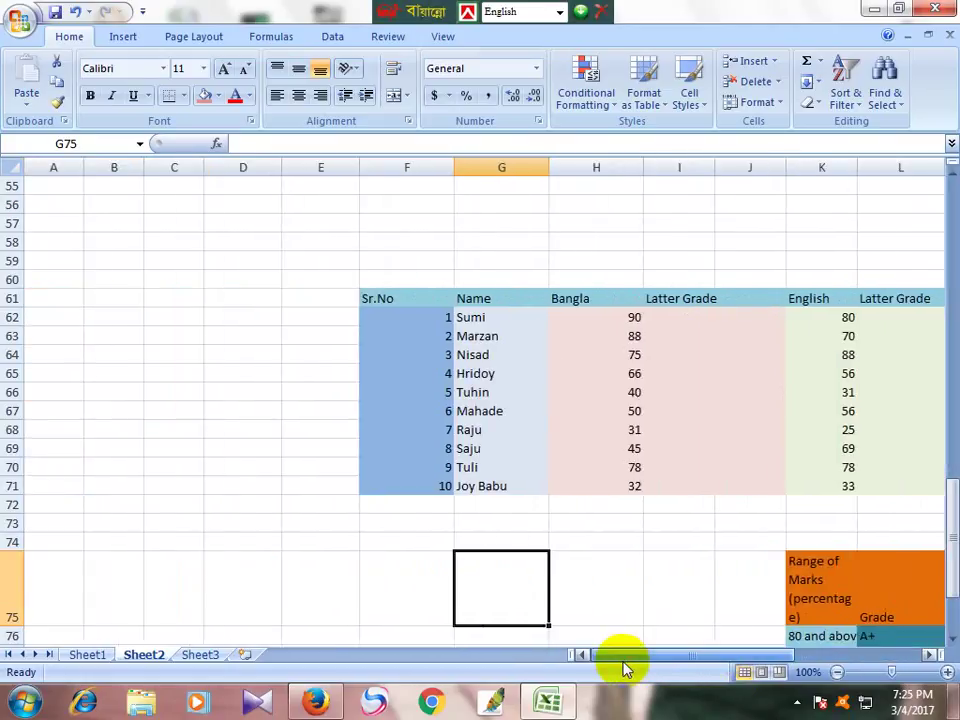
left_click_drag(243, 245, 257, 484)
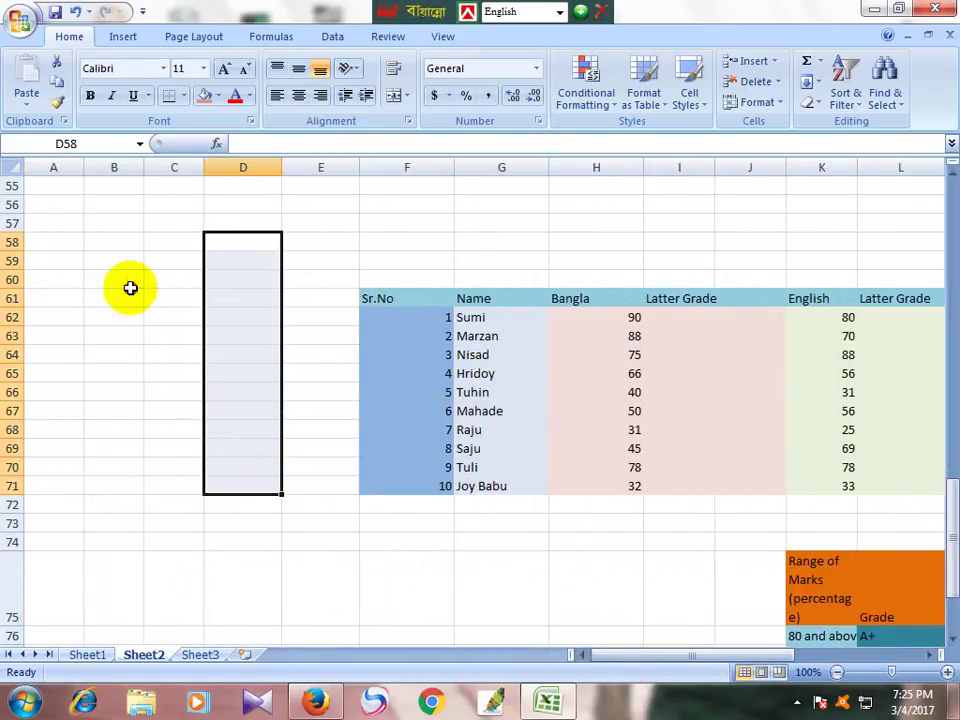
left_click_drag(129, 285, 270, 502)
left_click(291, 260)
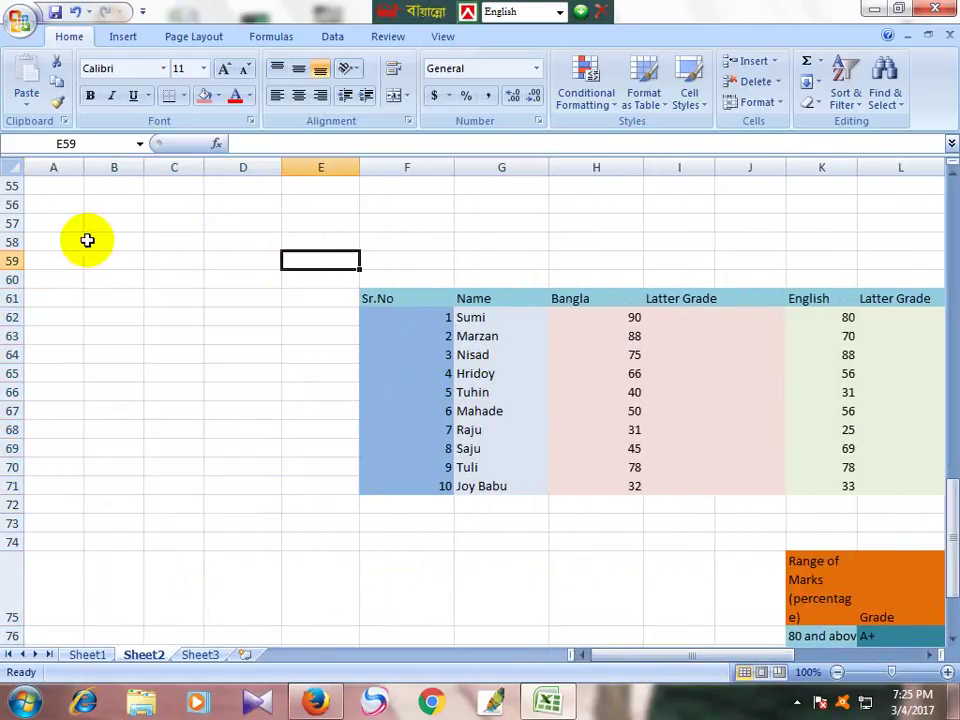
left_click_drag(86, 240, 270, 521)
left_click_drag(50, 222, 300, 553)
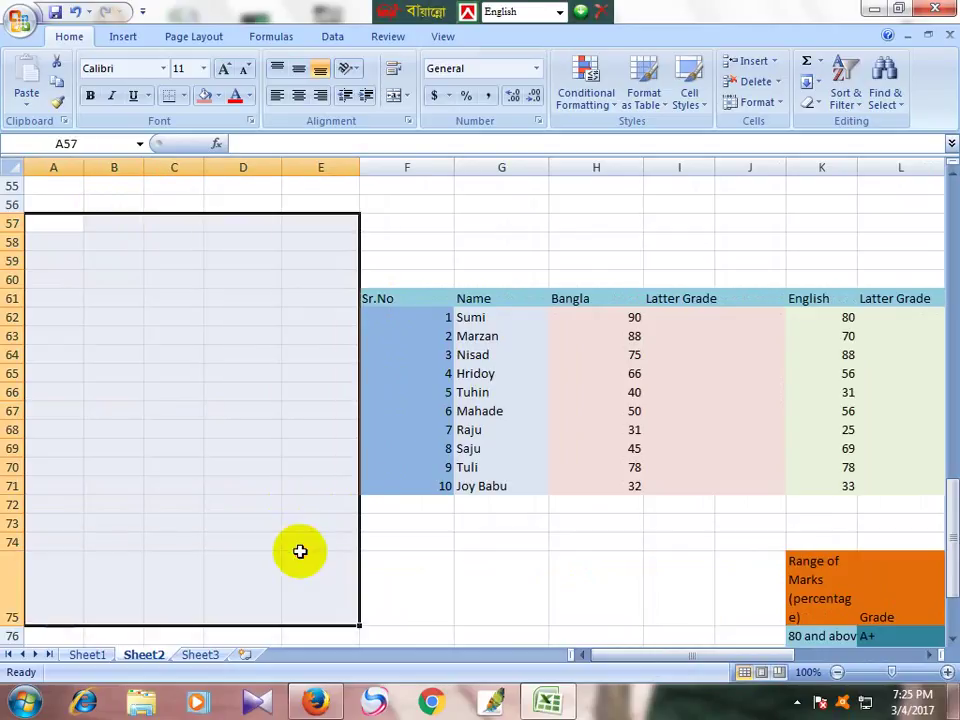
left_click(136, 228)
left_click_drag(118, 317, 252, 541)
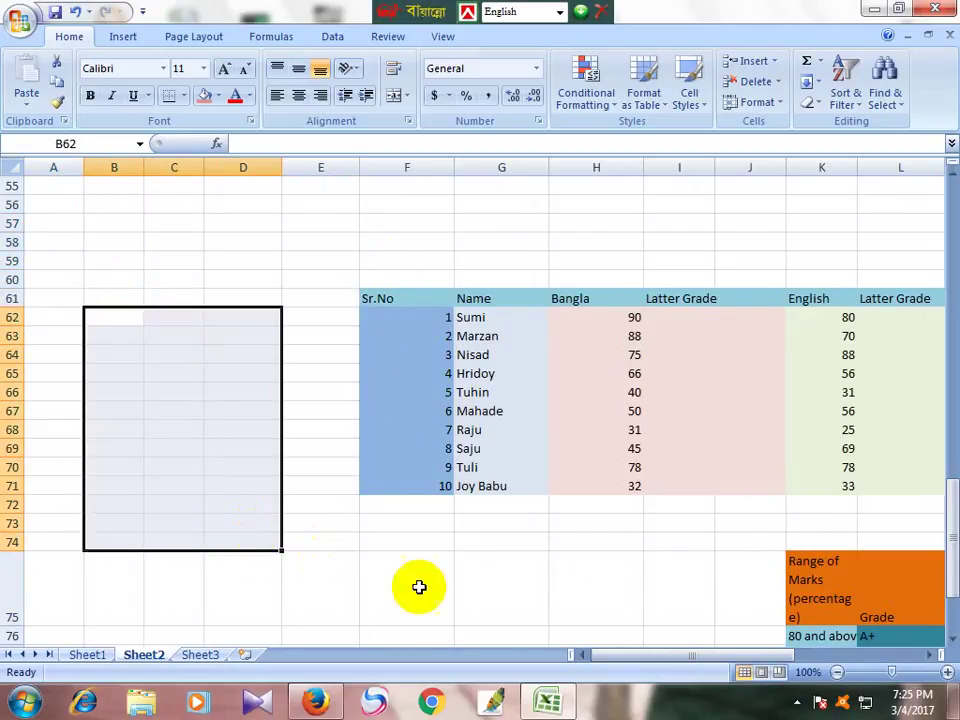
Examine the marks table from Sr.No and Name across the subject marks, Latter Grade columns, Total and Roll
left_click(670, 661)
left_click_drag(670, 661, 739, 660)
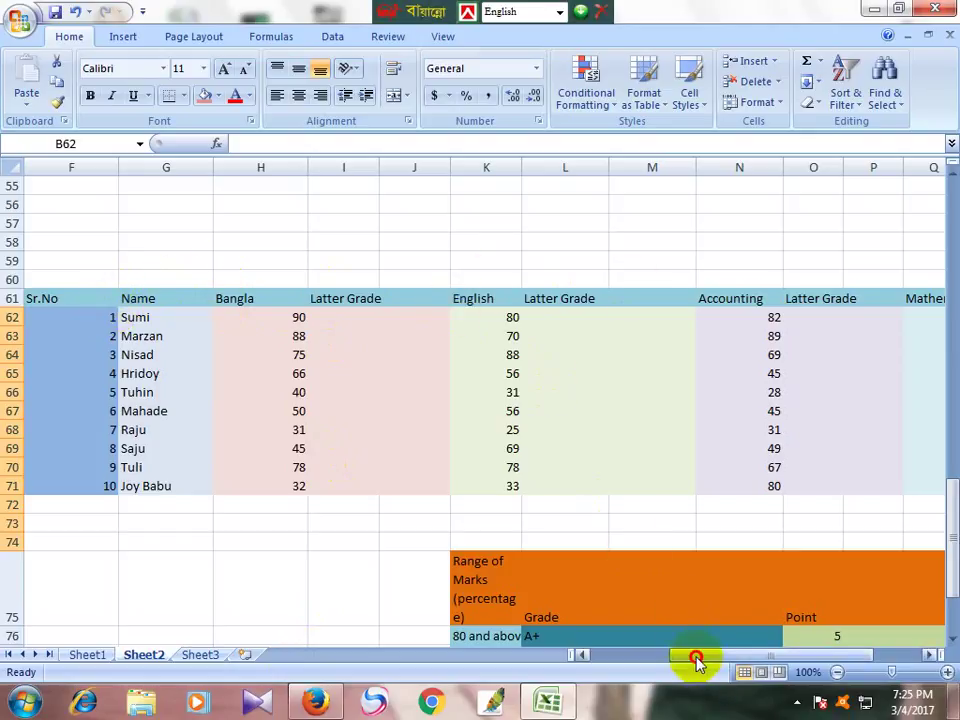
left_click_drag(697, 663, 625, 668)
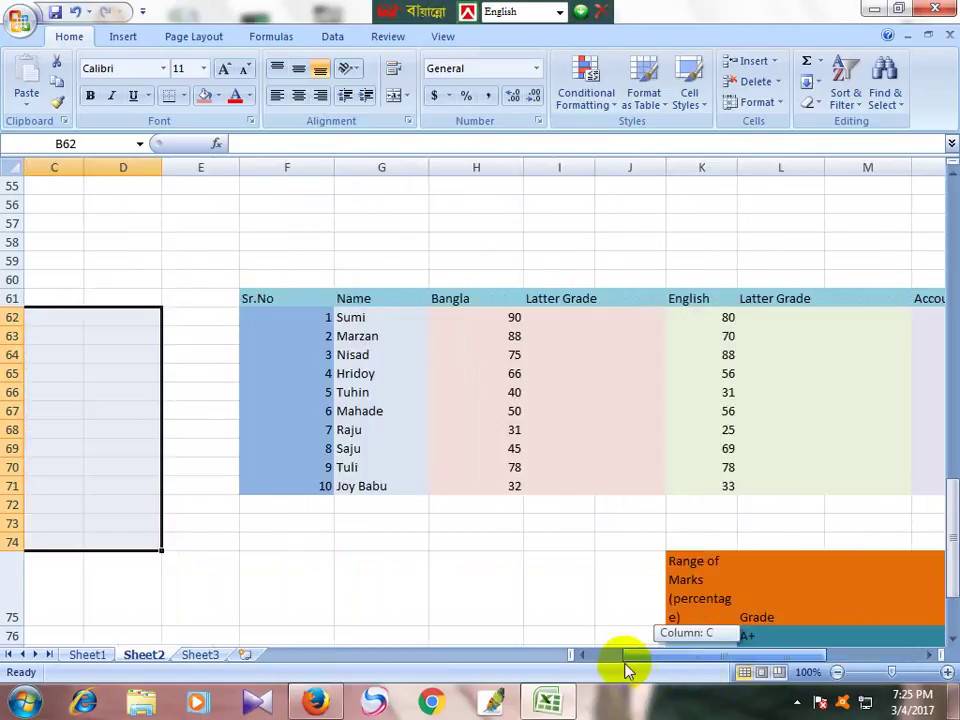
left_click(460, 318)
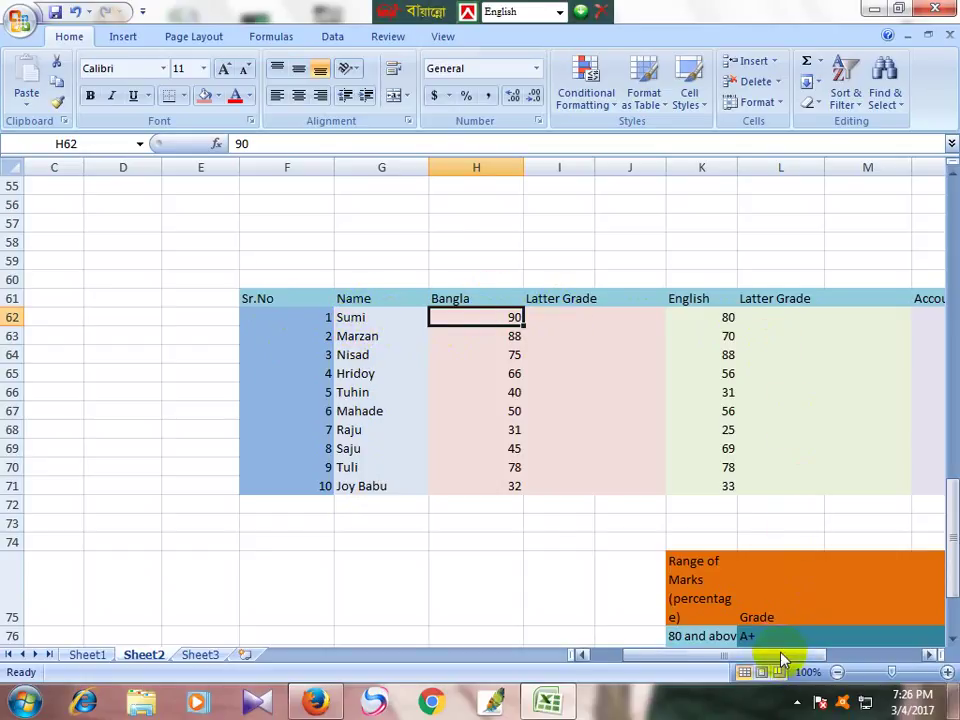
left_click_drag(778, 652, 826, 652)
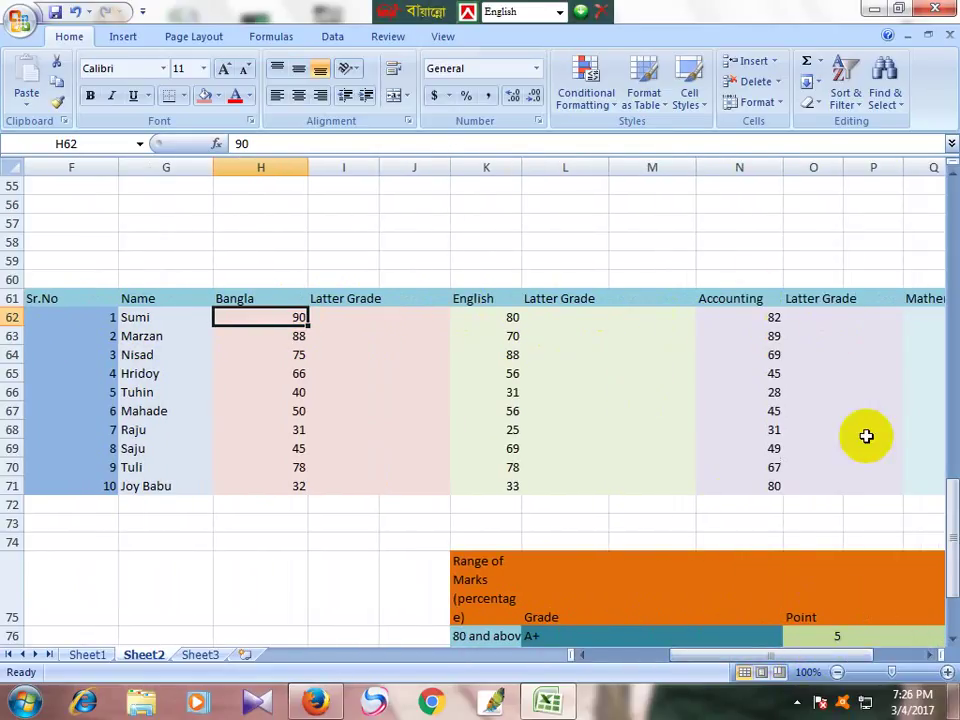
left_click_drag(744, 656, 619, 668)
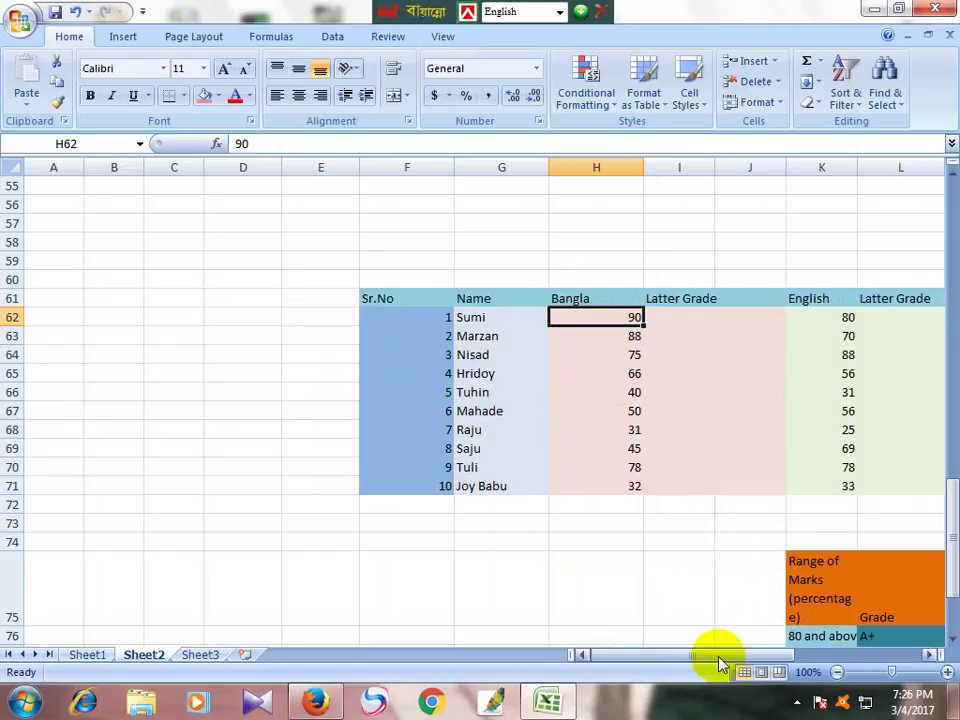
left_click_drag(718, 660, 860, 655)
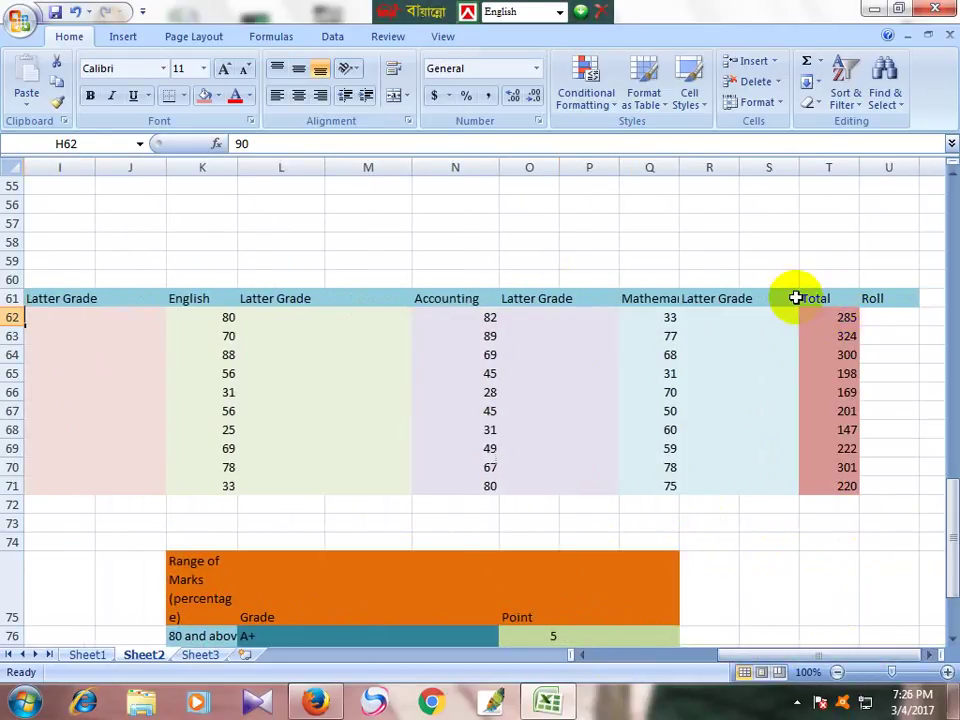
left_click_drag(789, 656, 690, 662)
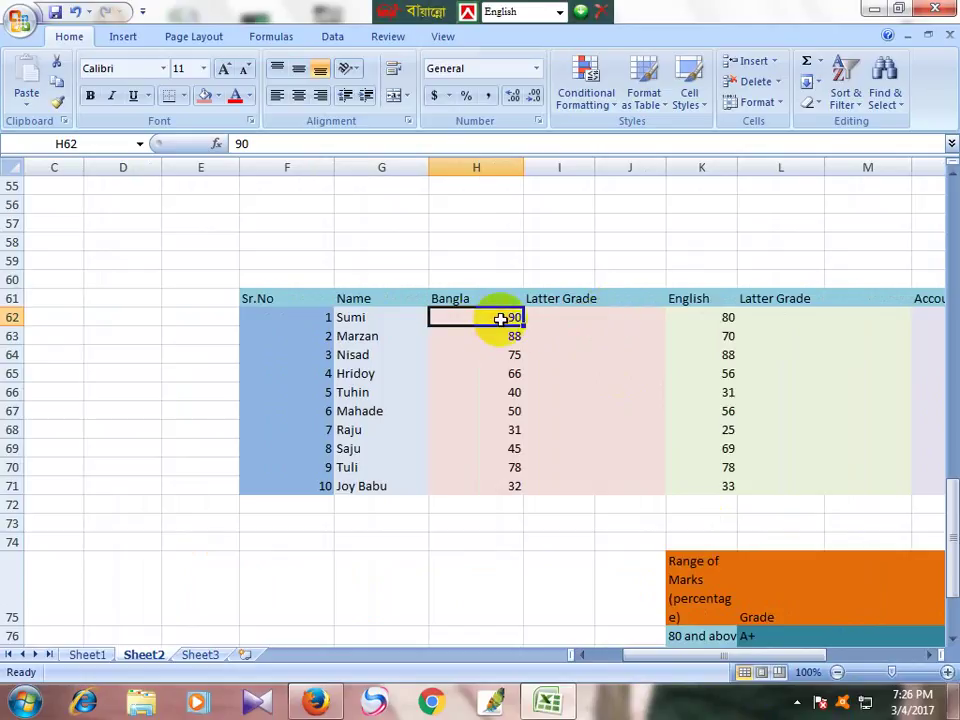
Create a chart sheet from the marks data around cell I62, and return to Sheet2
left_click(566, 320)
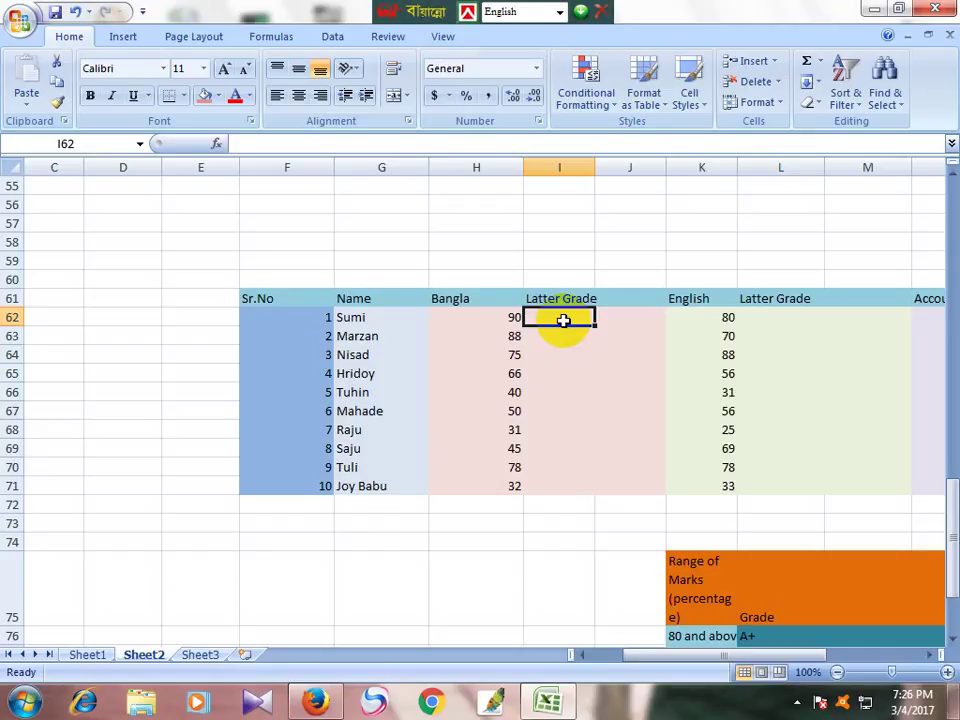
key("F11")
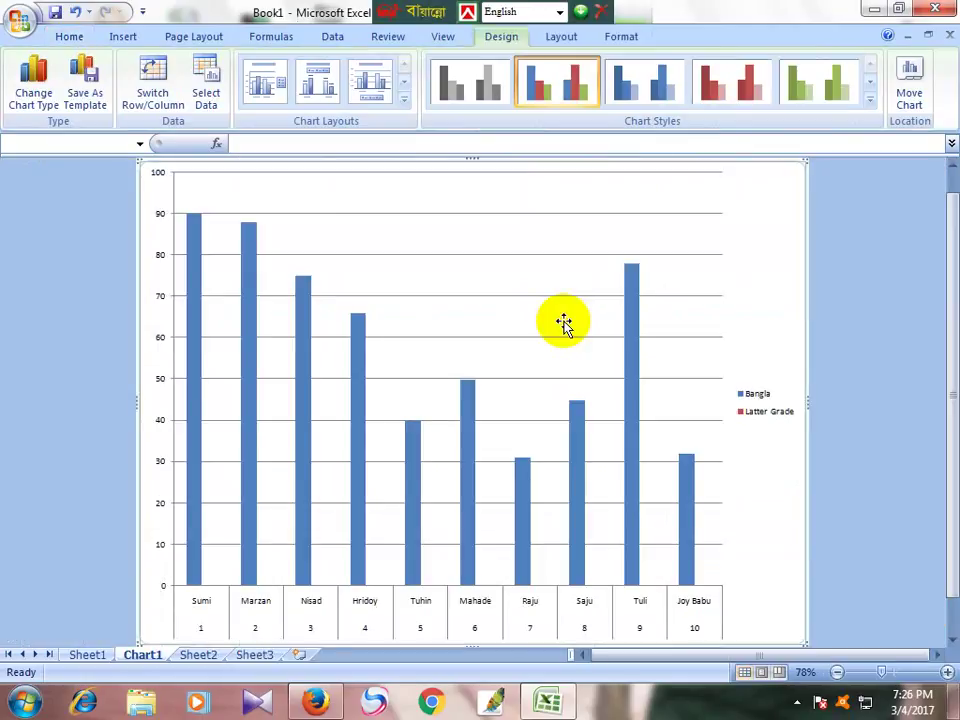
key("ctrl+Page_Down")
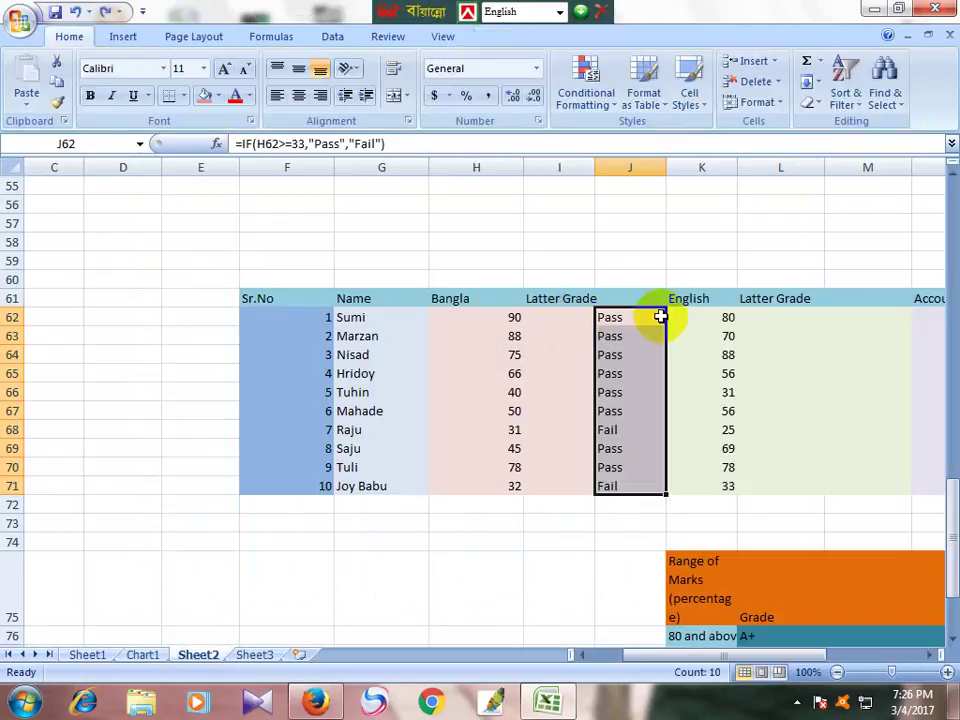
Clear the contents of the Pass/Fail formulas in J62:J71, keeping the cell formatting
left_click(547, 321)
left_click_drag(621, 321, 640, 505)
left_click_drag(636, 317, 640, 487)
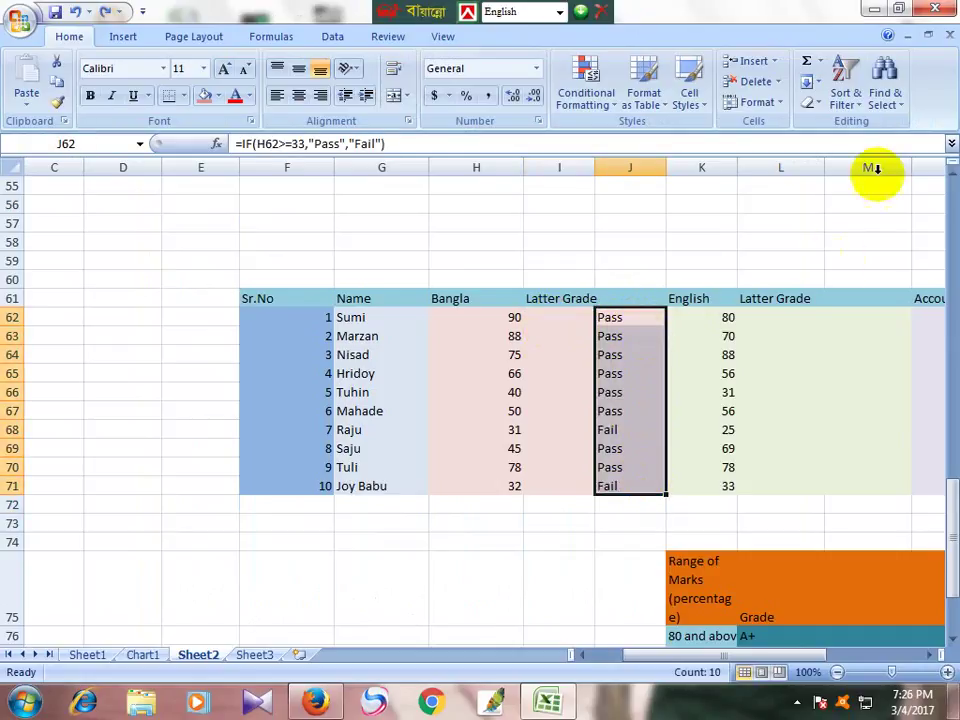
left_click(811, 101)
left_click(845, 163)
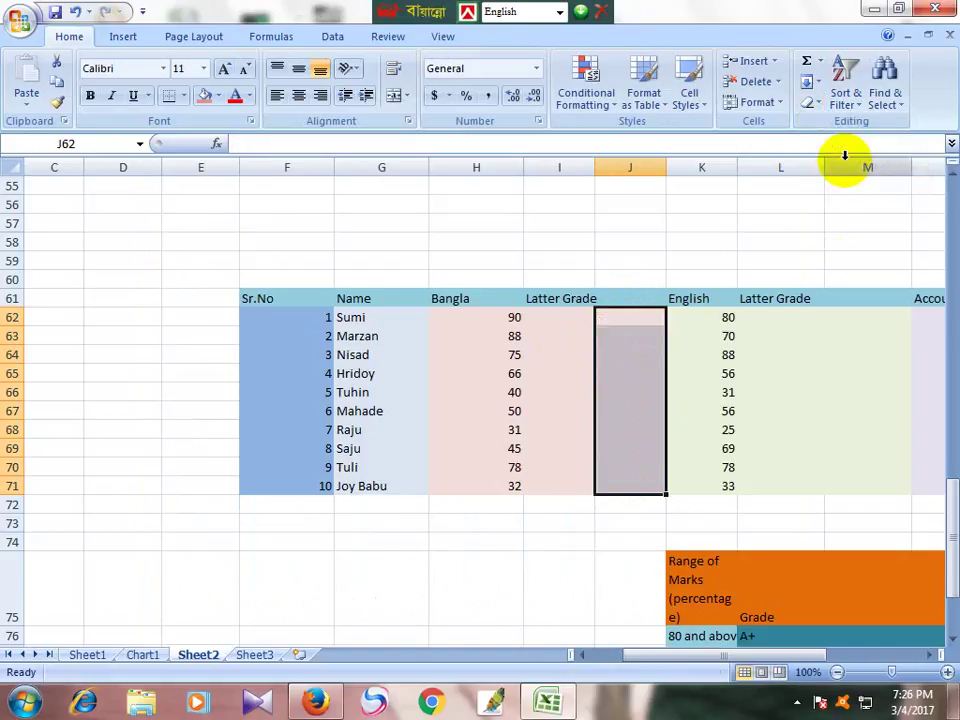
left_click(630, 523)
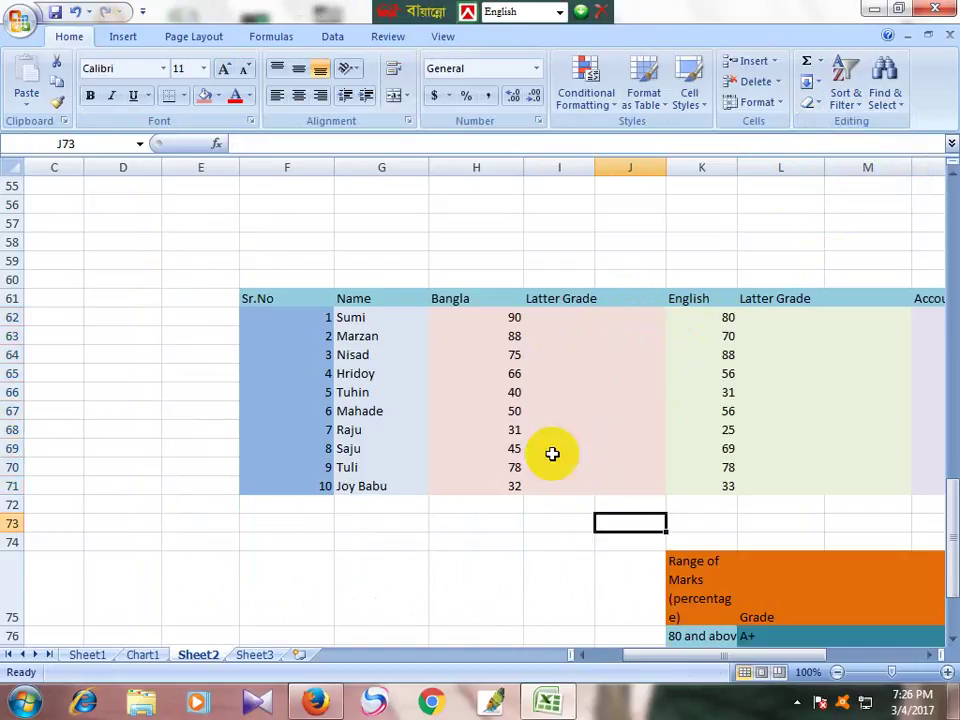
Begin an IF formula in I62 with the Bangla mark in H62 as the start of its logical test
left_click(557, 317)
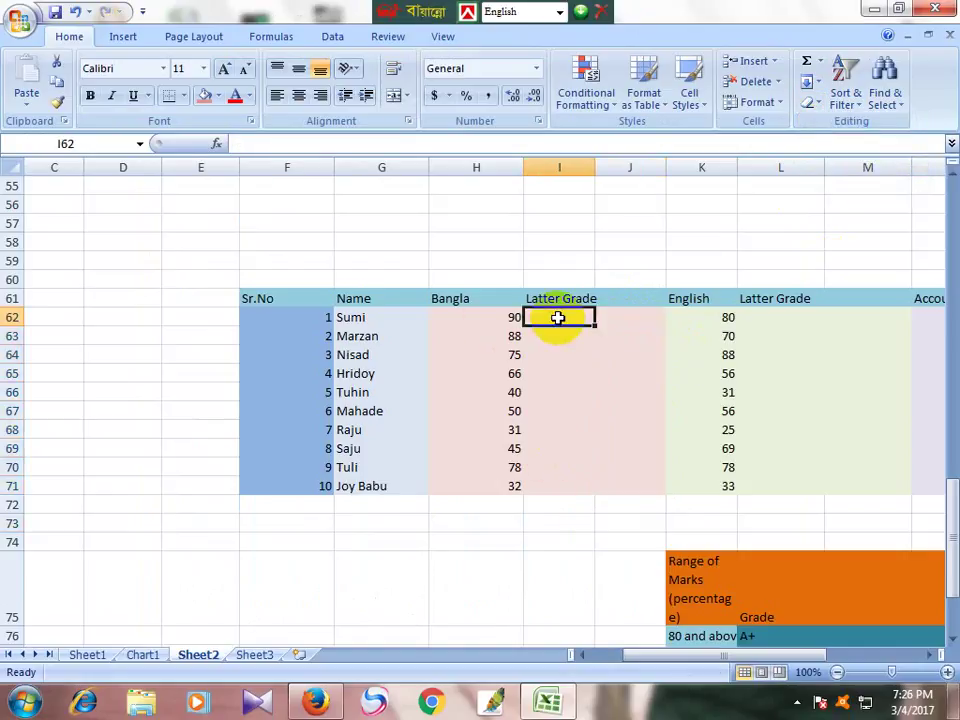
type("=")
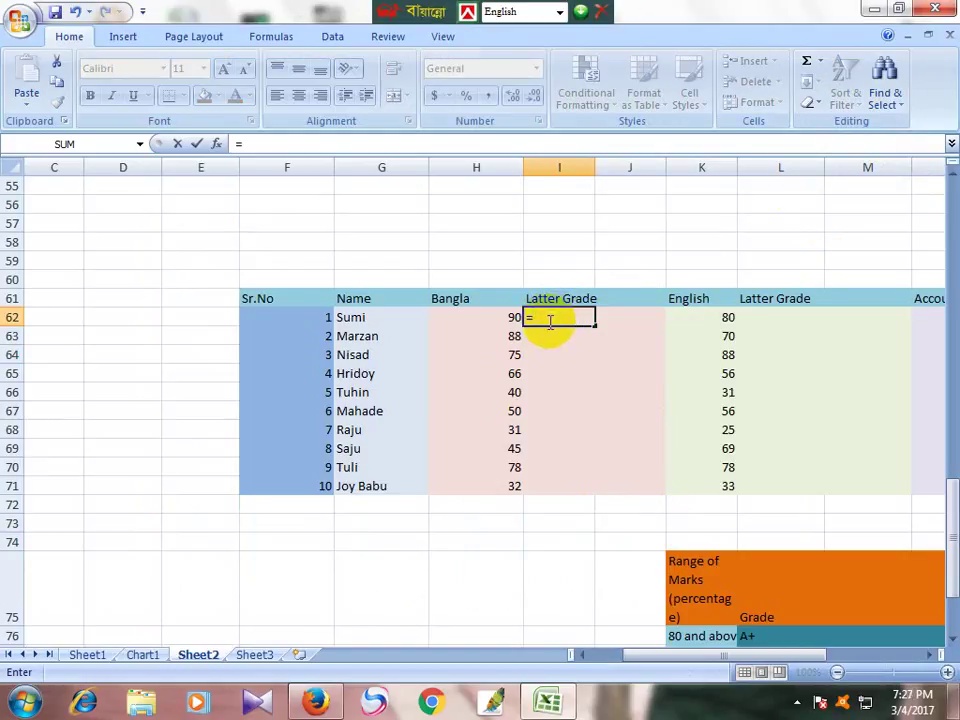
type("i")
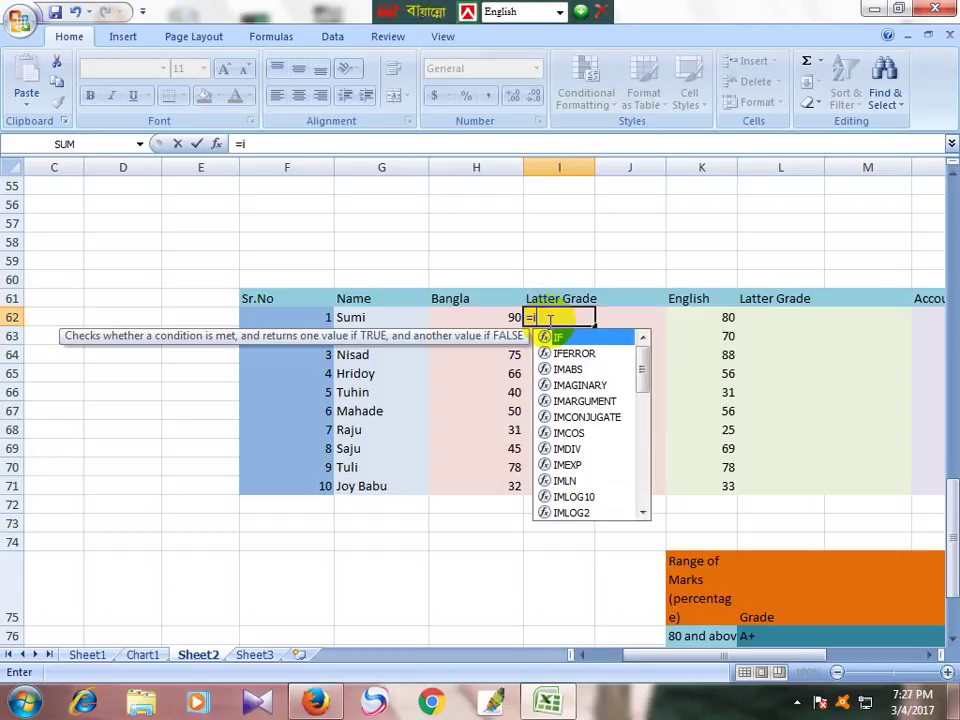
type("f")
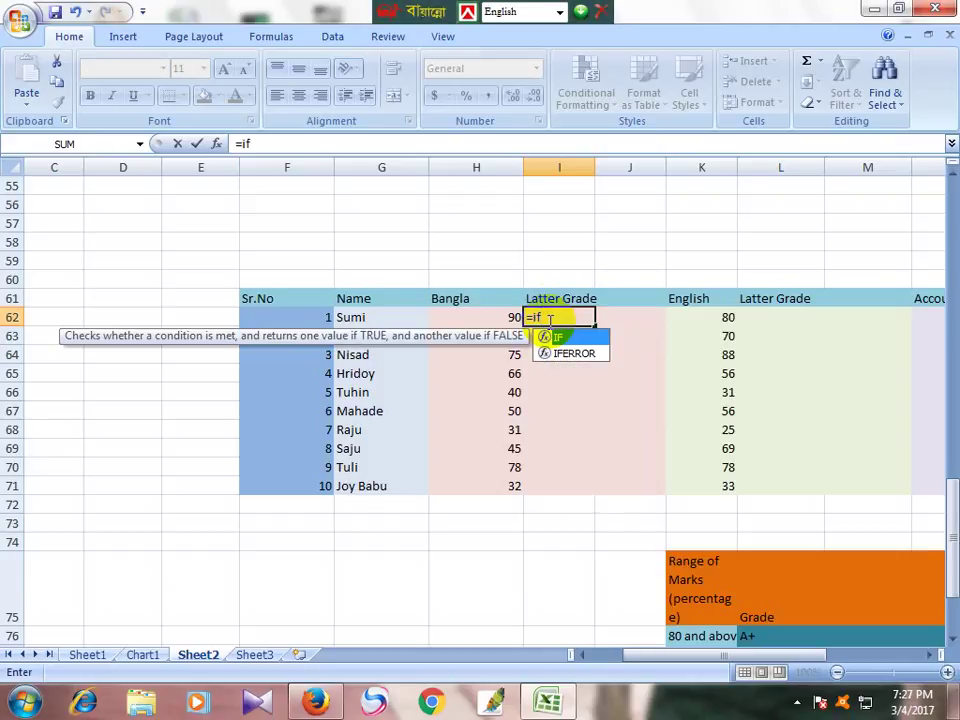
key("Tab")
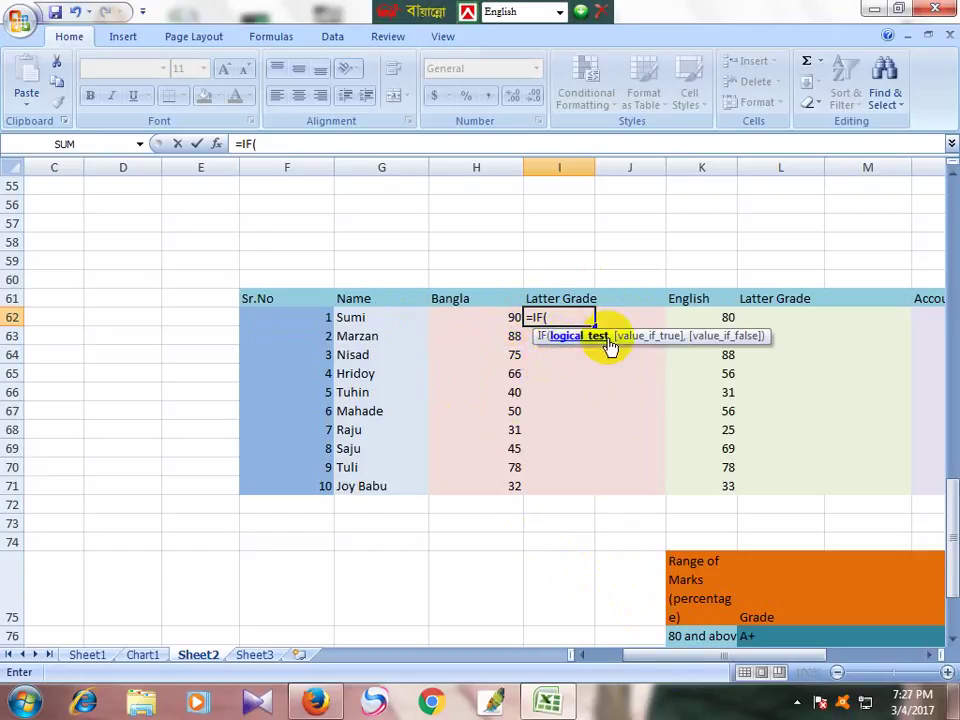
left_click(508, 318)
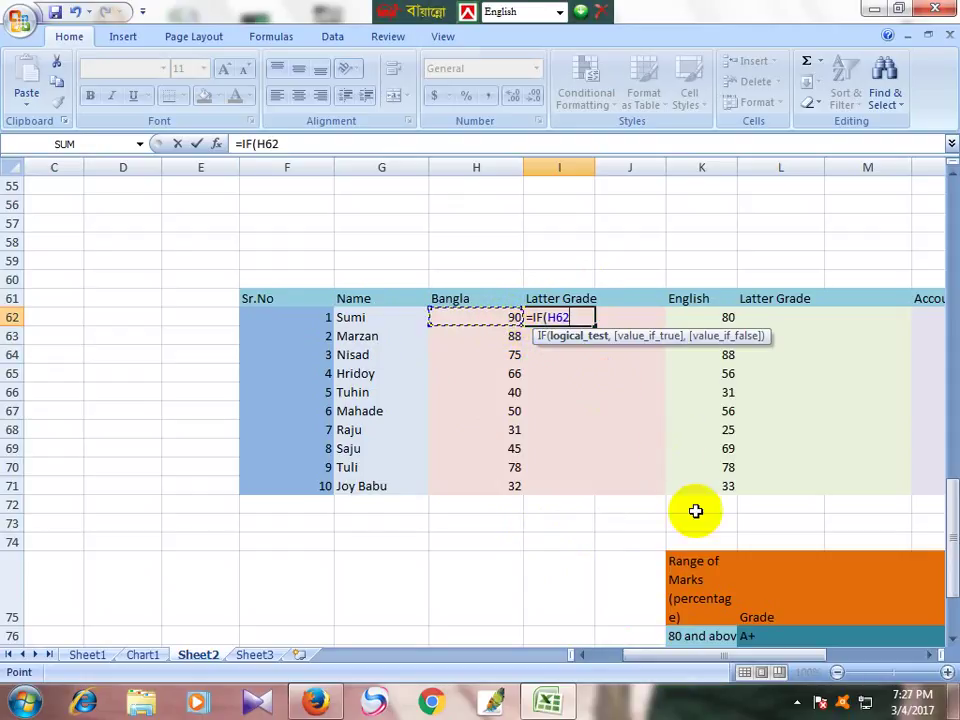
Consult the grade range table below the marks and complete the formula's logical test as H62>33
left_click_drag(683, 658, 748, 659)
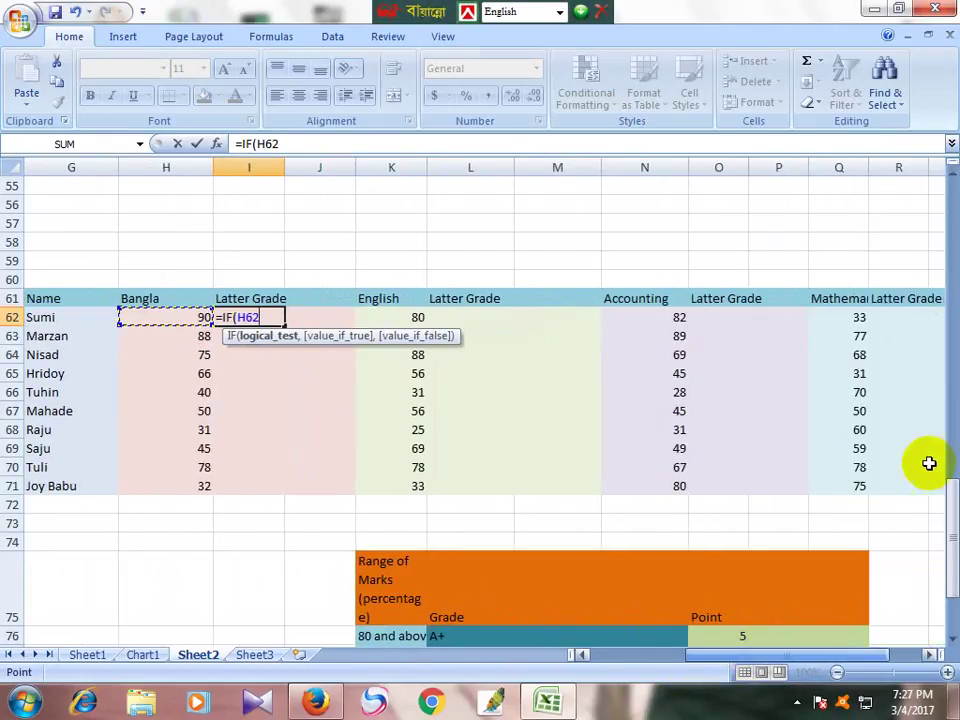
left_click_drag(948, 505, 900, 590)
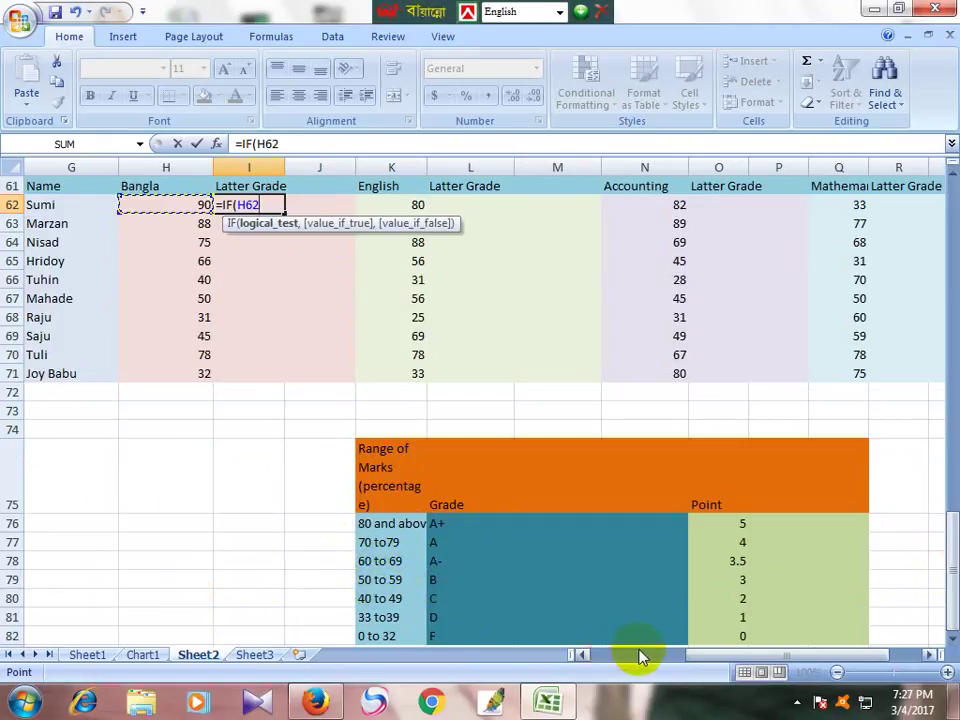
left_click_drag(702, 662, 680, 655)
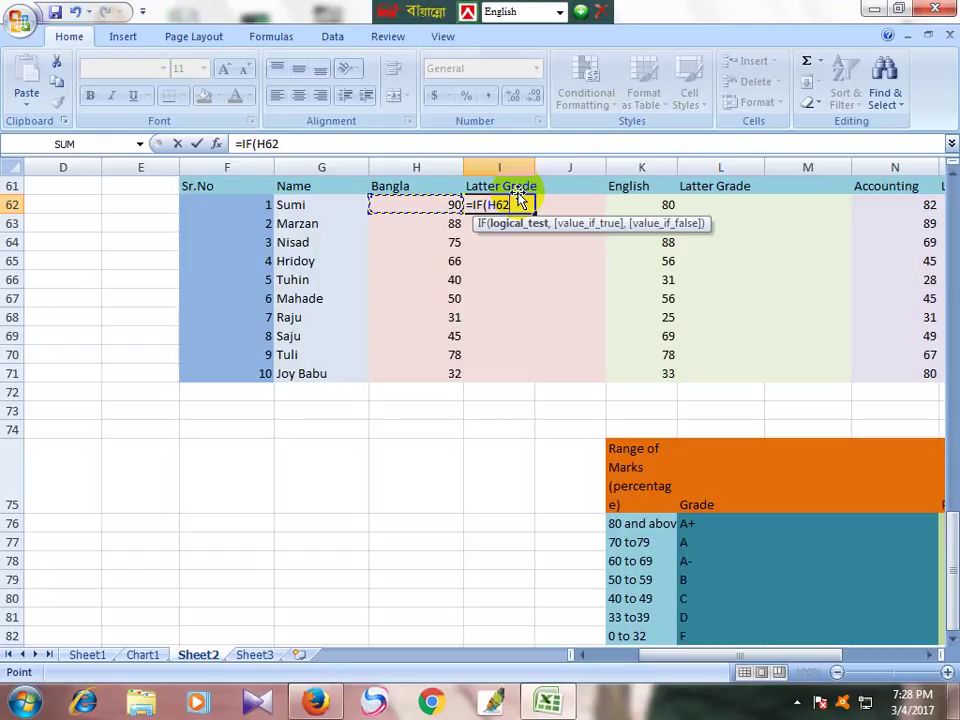
type("3")
type(">")
type("33")
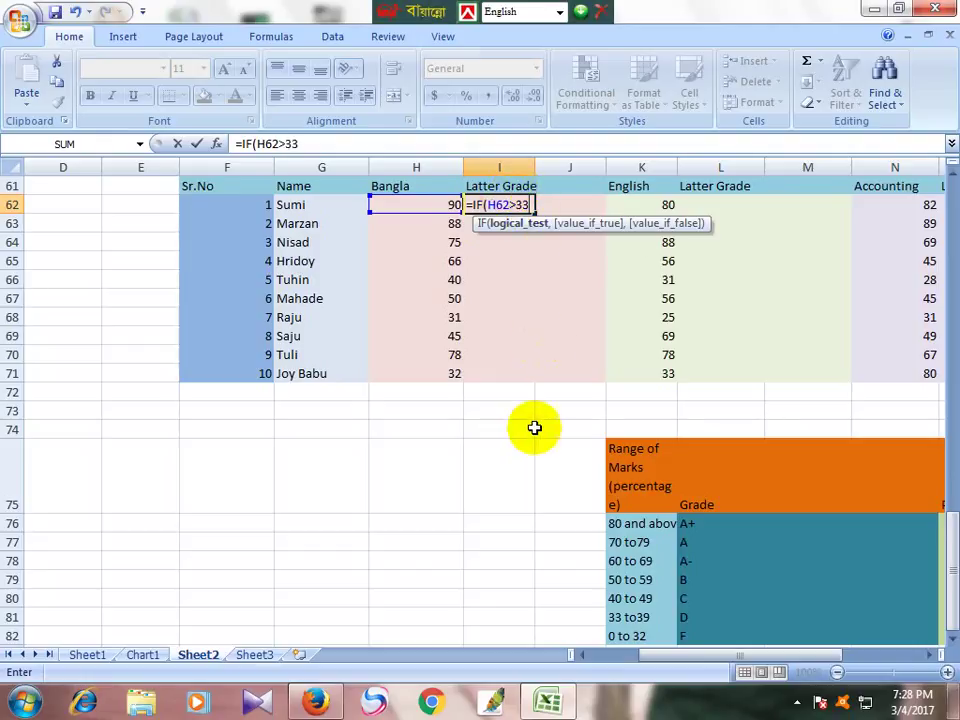
scroll(532, 437, "down", 3)
scroll(530, 435, "up", 5)
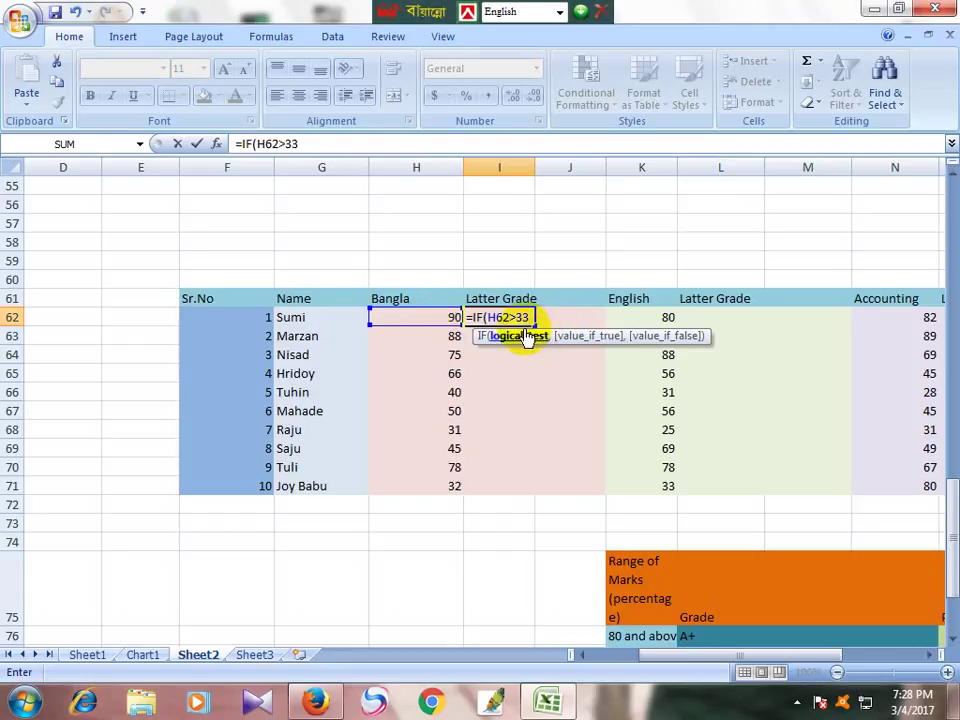
Give the IF formula "F" as its true value, leave the false value empty, and enter it in I62
type(",\"F")
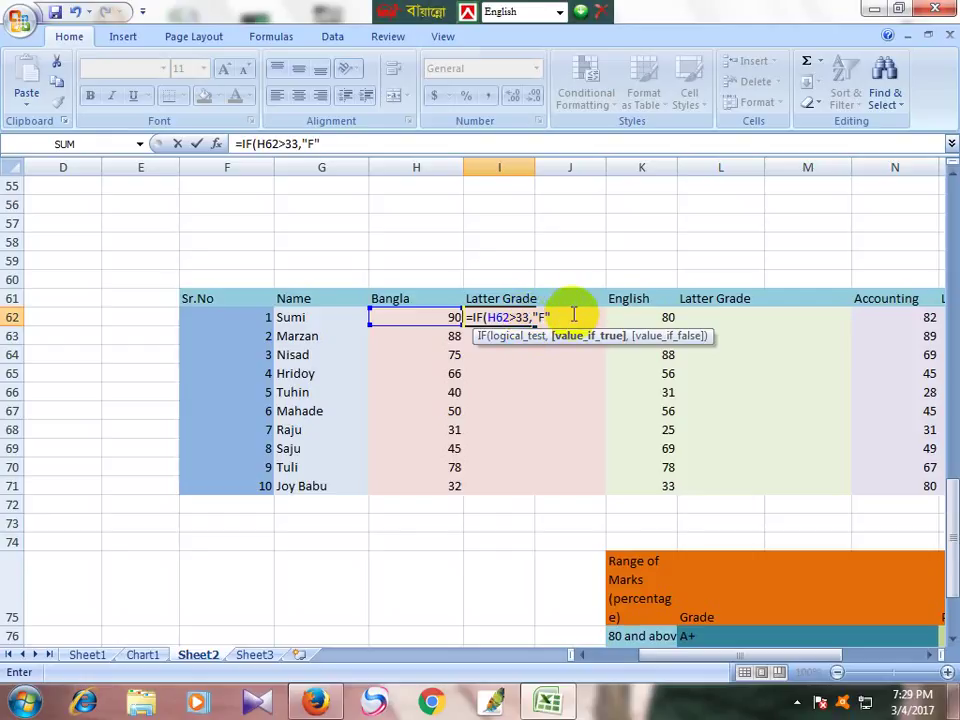
type(",")
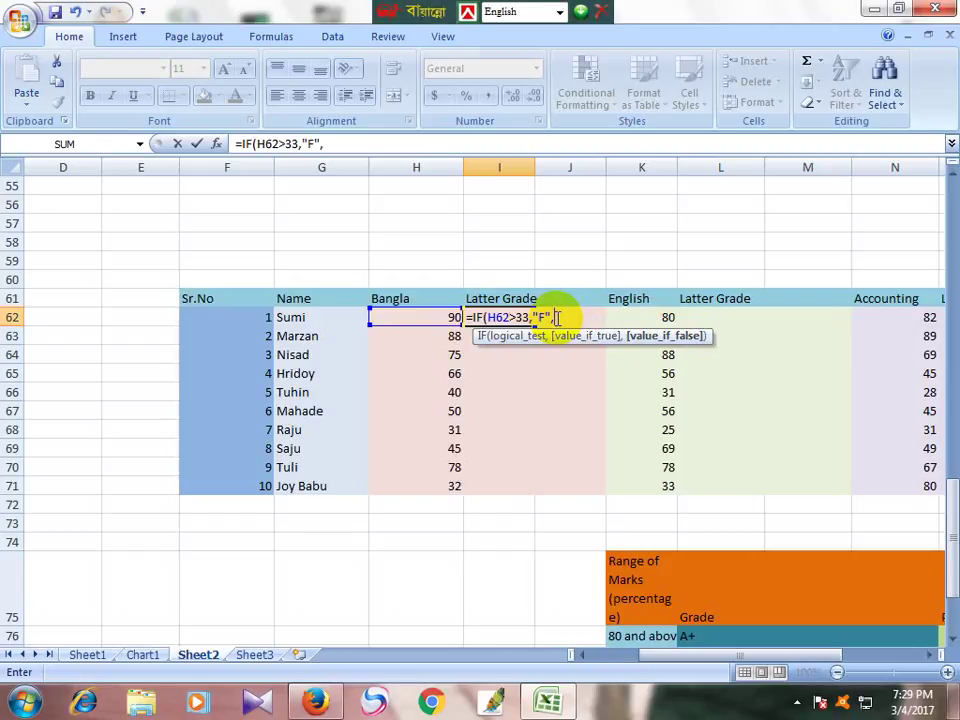
key("Tab")
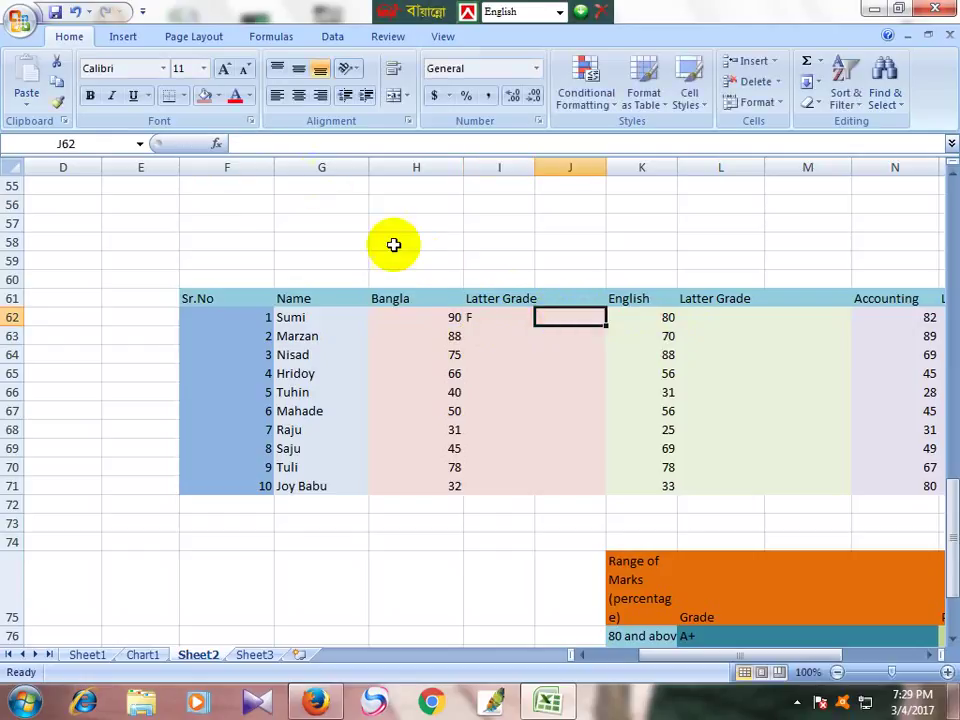
Change the I62 formula's logical test to H62<33, remove the empty false argument, and enter it as =IF(H62<33,"F")
left_click(497, 317)
double_click(499, 317)
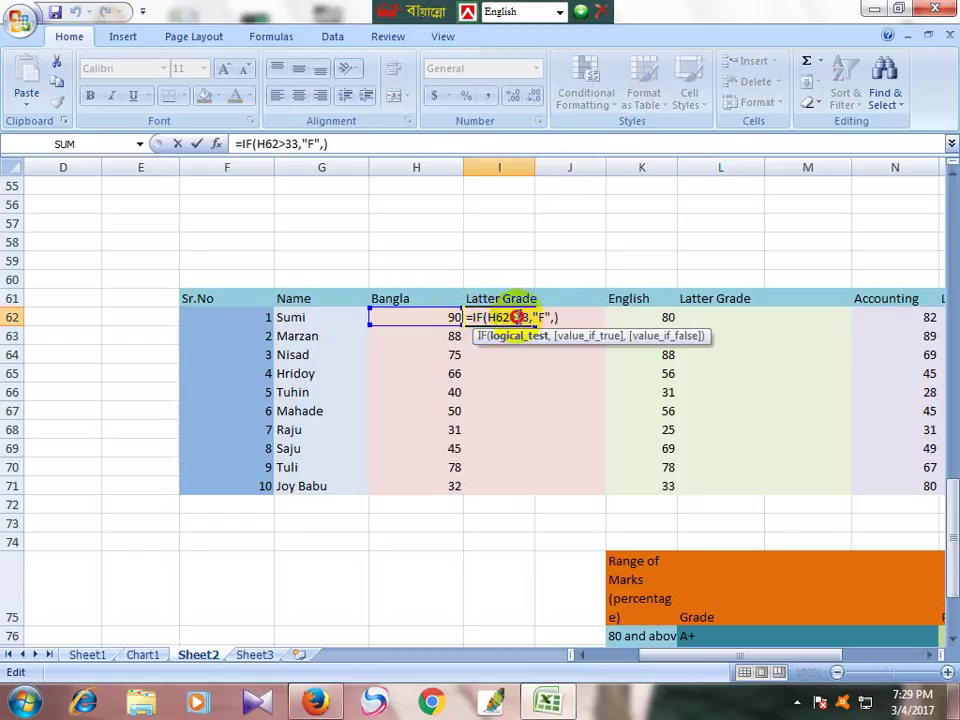
key("BackSpace")
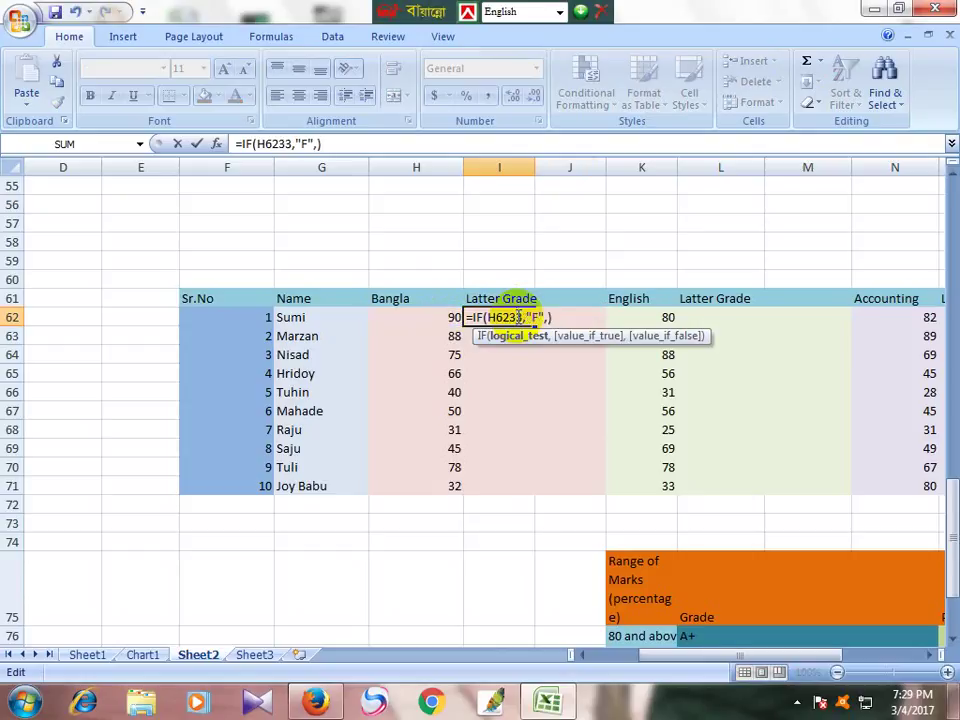
type("<")
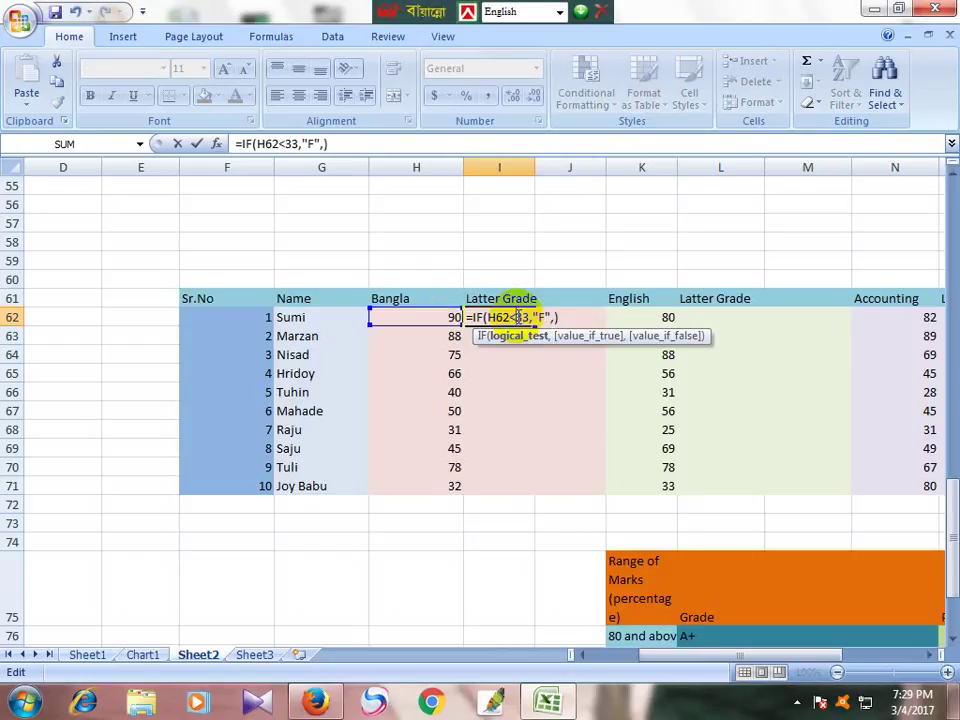
left_click(377, 143)
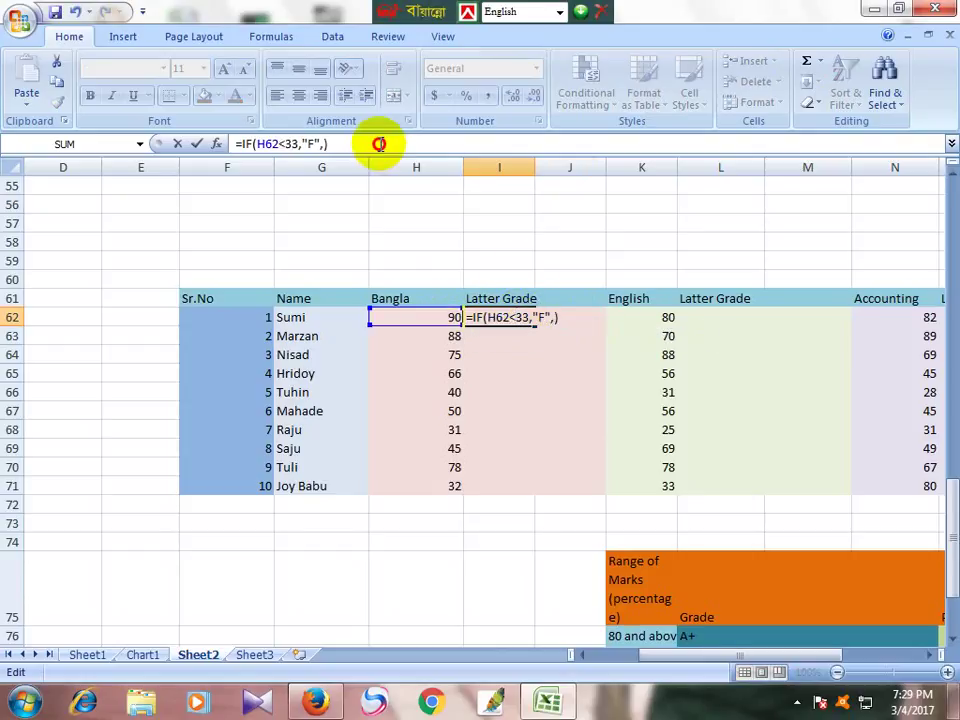
left_click(323, 143)
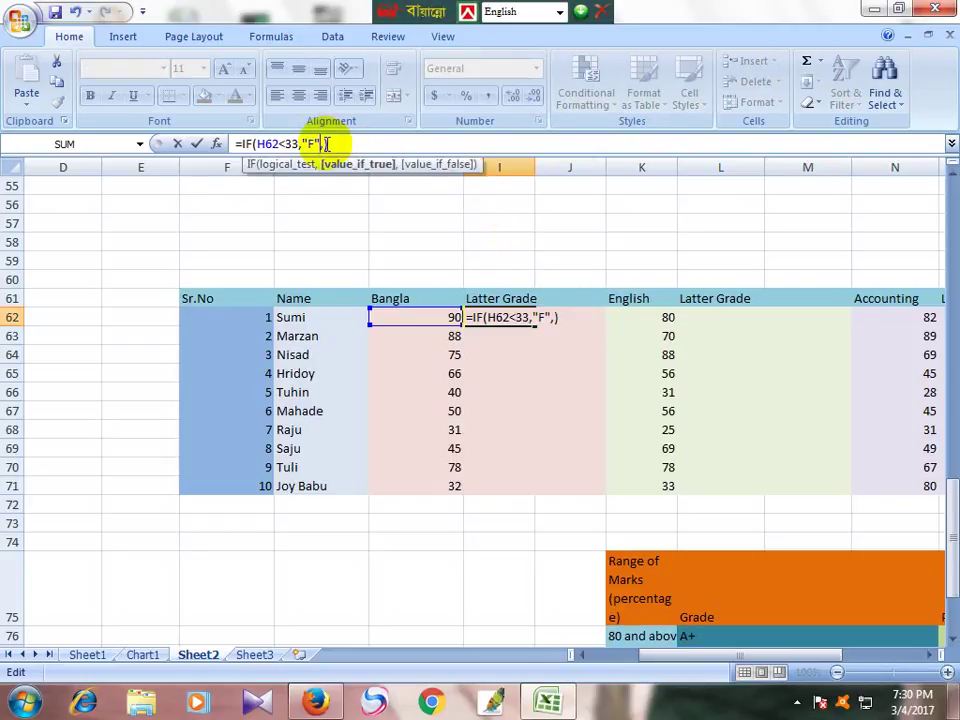
left_click(324, 144)
key("Return")
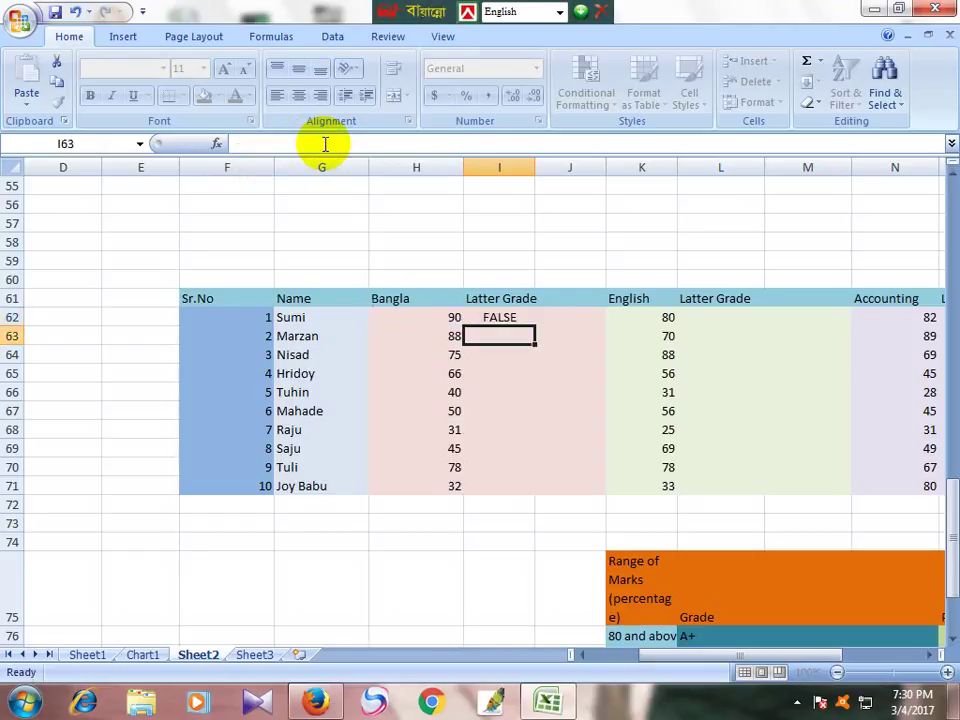
Try filling the I62 formula down through I71, and undo the fill
left_click(513, 317)
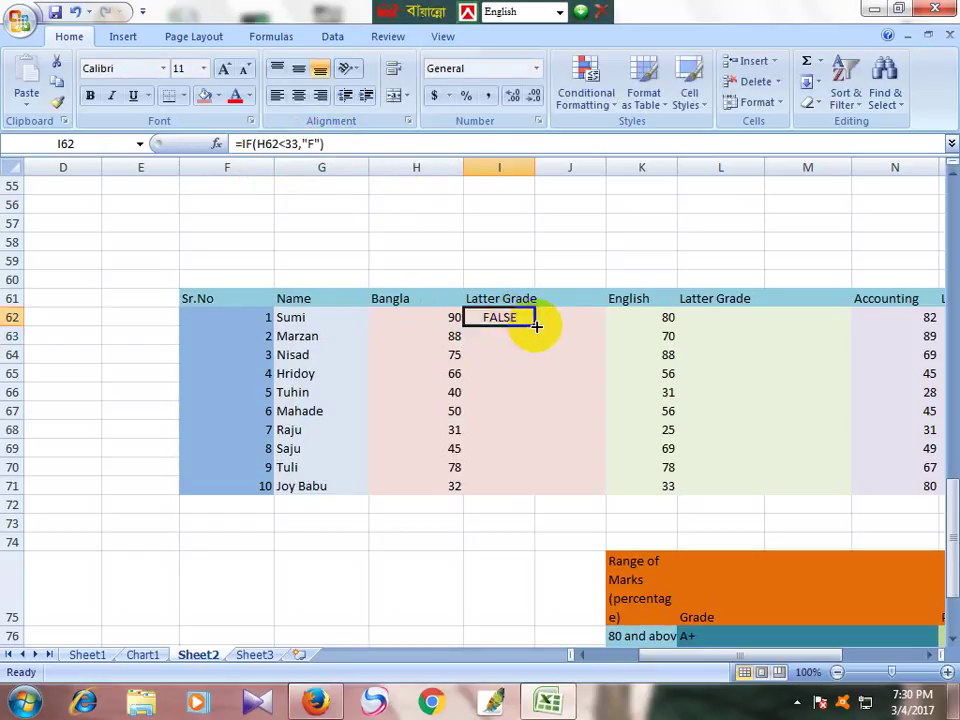
left_click_drag(536, 326, 546, 492)
left_click(478, 551)
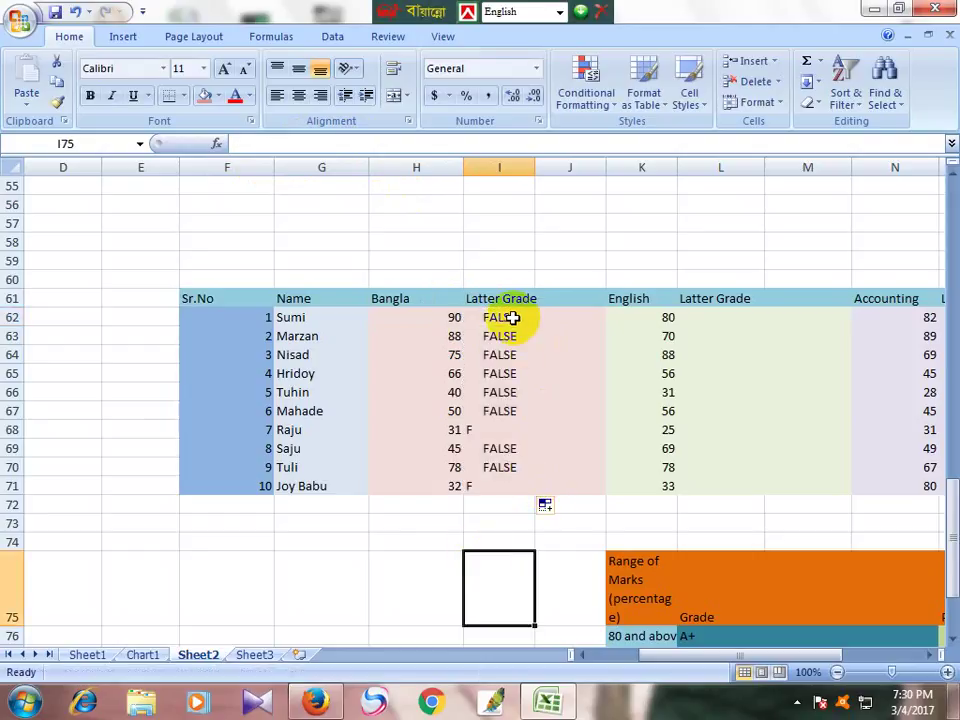
key("ctrl+z")
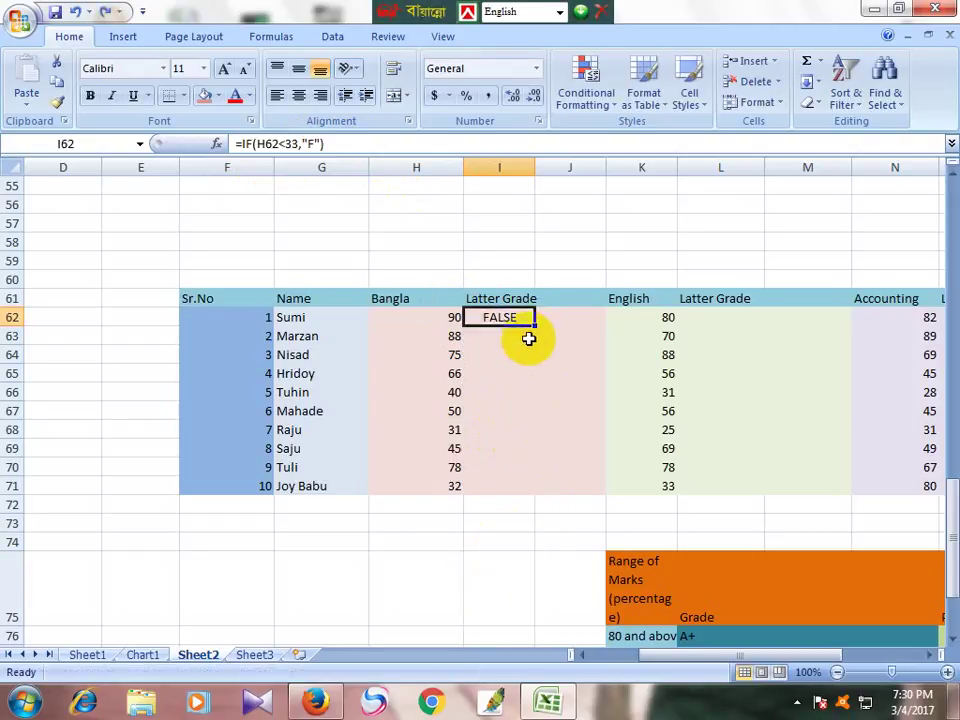
Reopen the I62 formula, remove its closing parenthesis, and append a comma-separated copy of the IF segment as a nested second IF
double_click(500, 318)
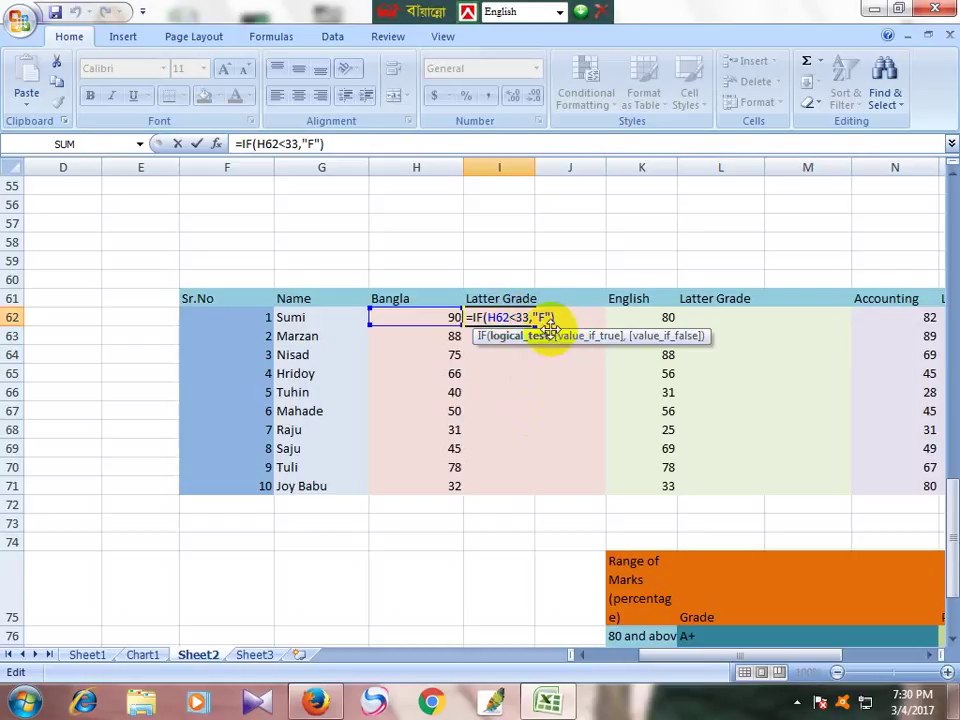
left_click(379, 143)
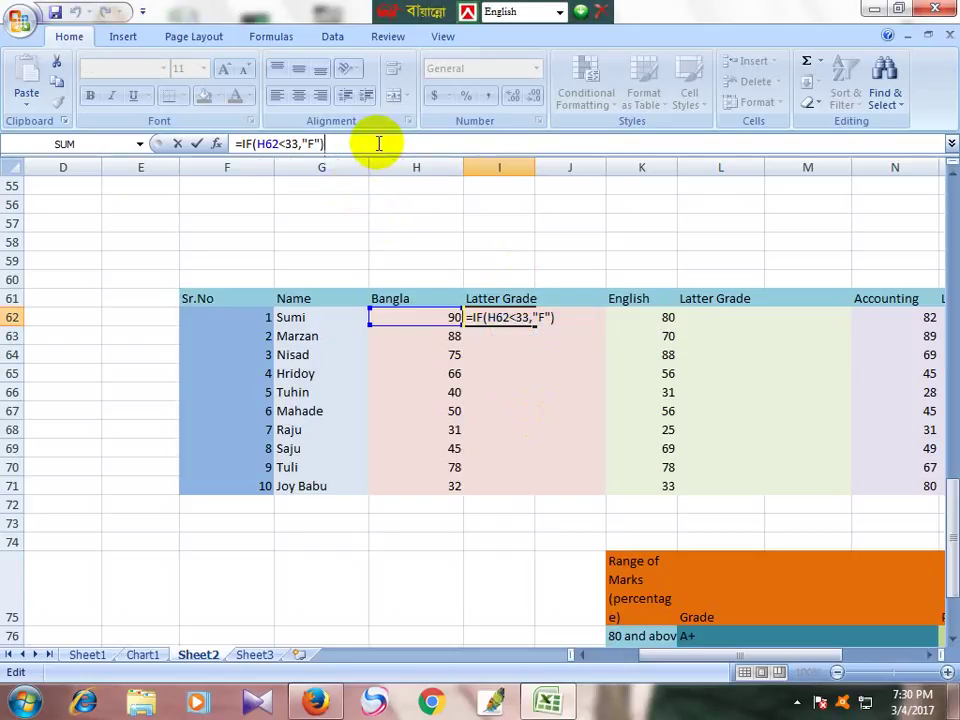
key("BackSpace")
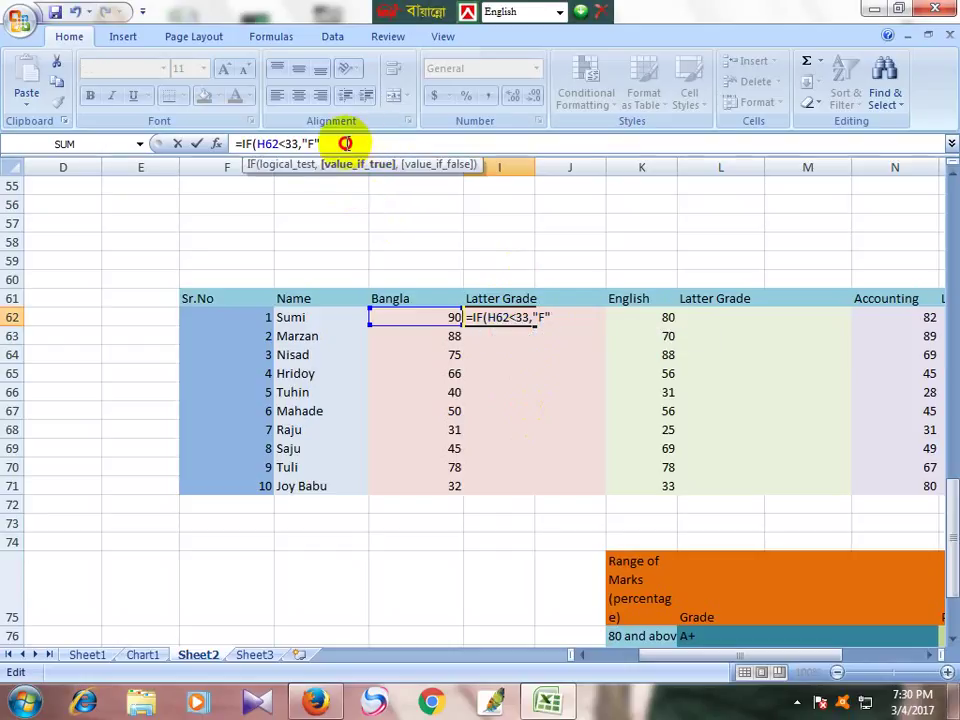
left_click_drag(341, 141, 240, 143)
key("ctrl+c")
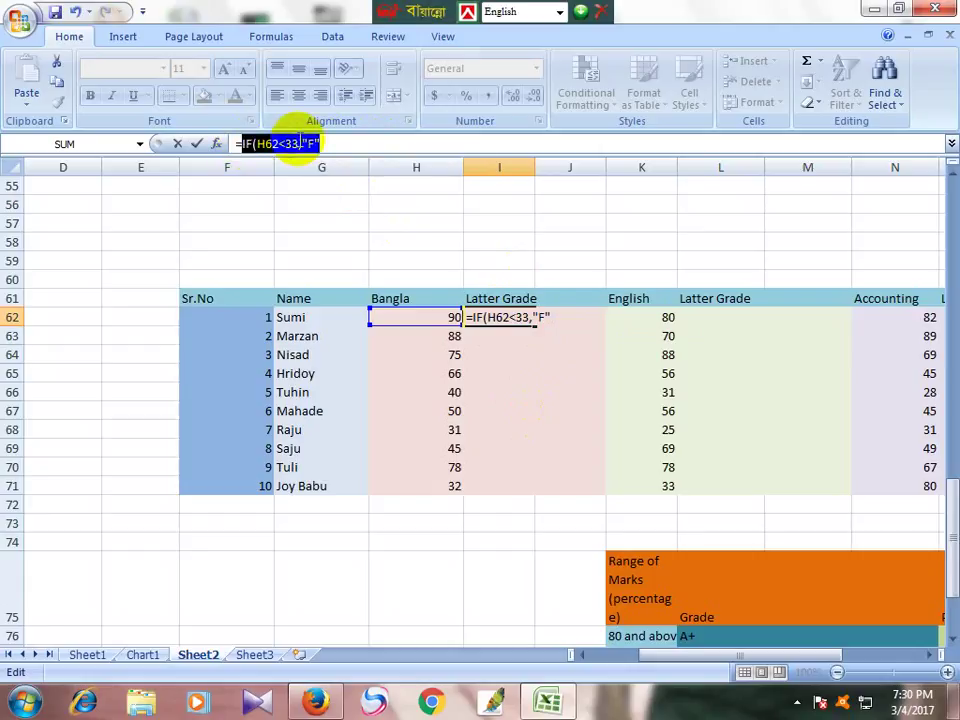
left_click(341, 141)
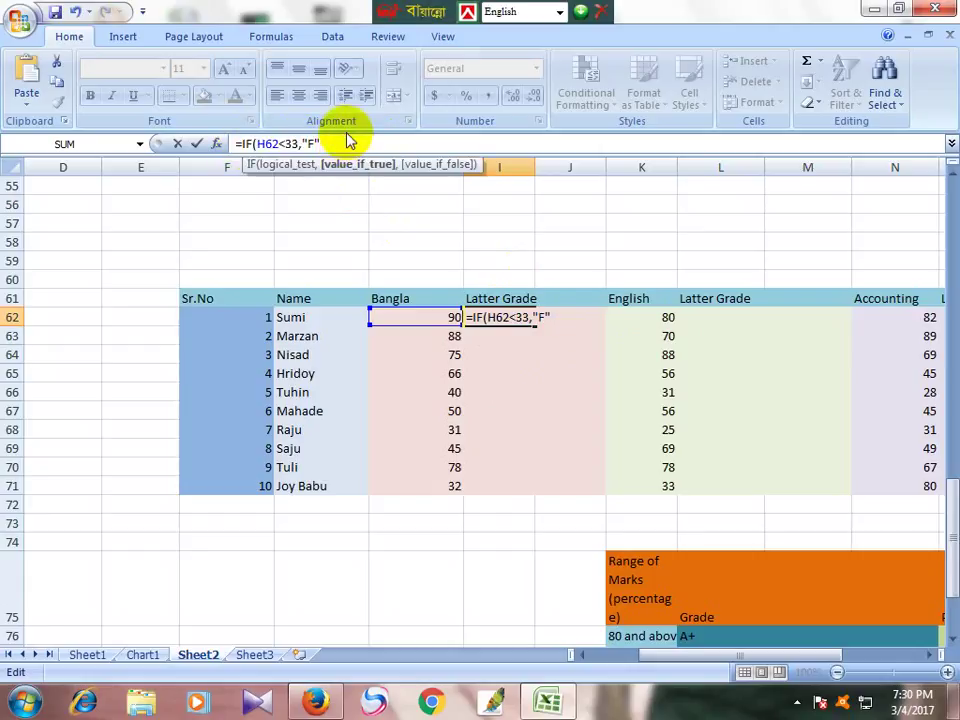
key("ctrl+v")
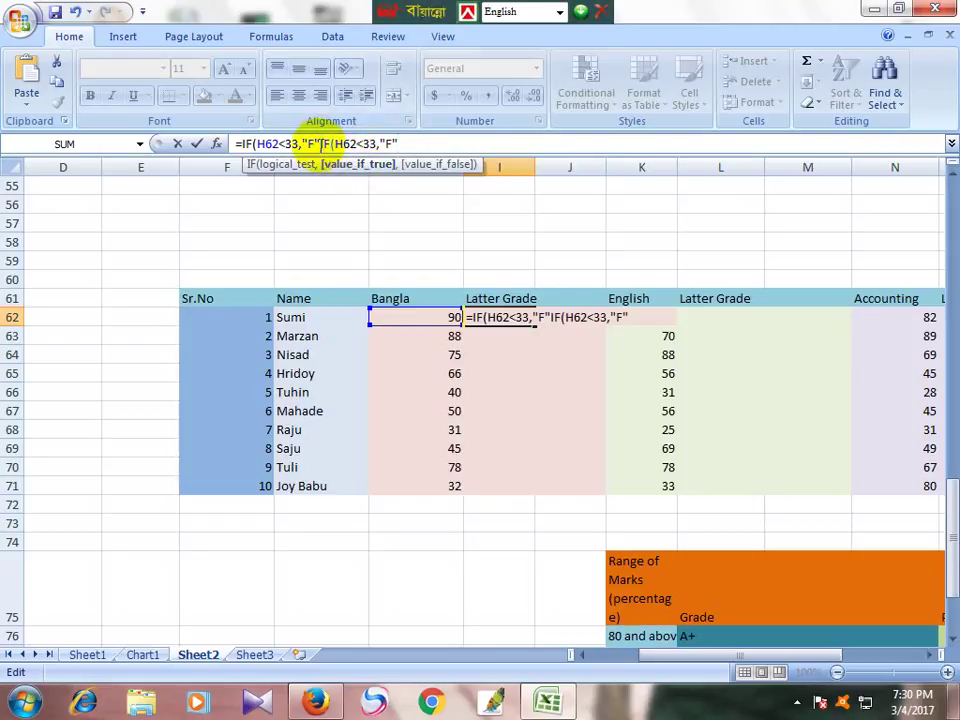
type(",")
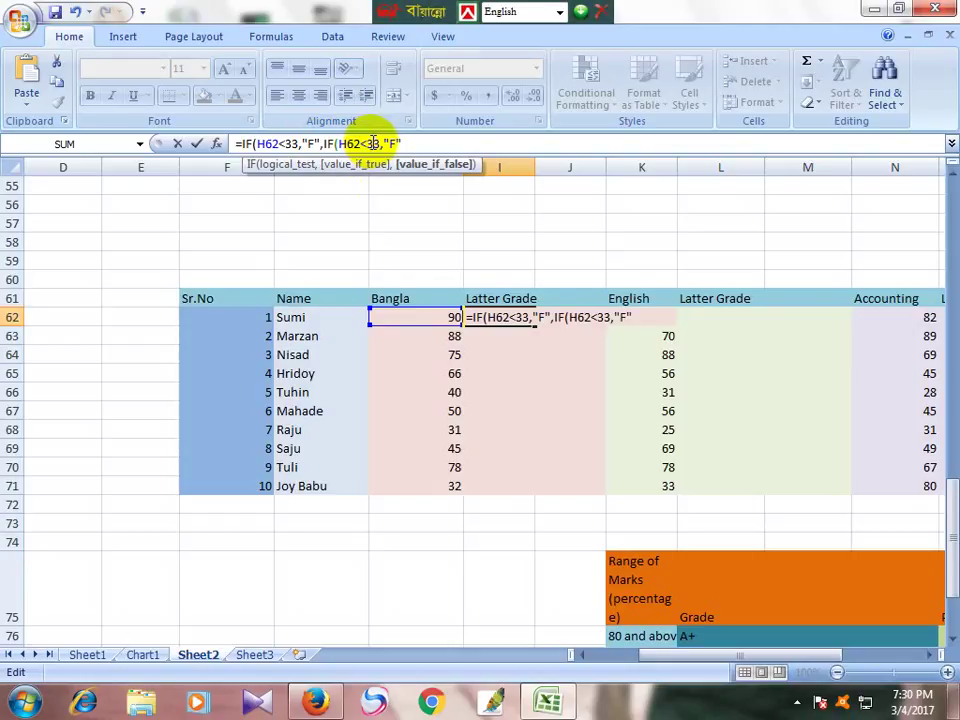
Consult the grade range table and set the second IF's logical test to H62<40
left_click(374, 143)
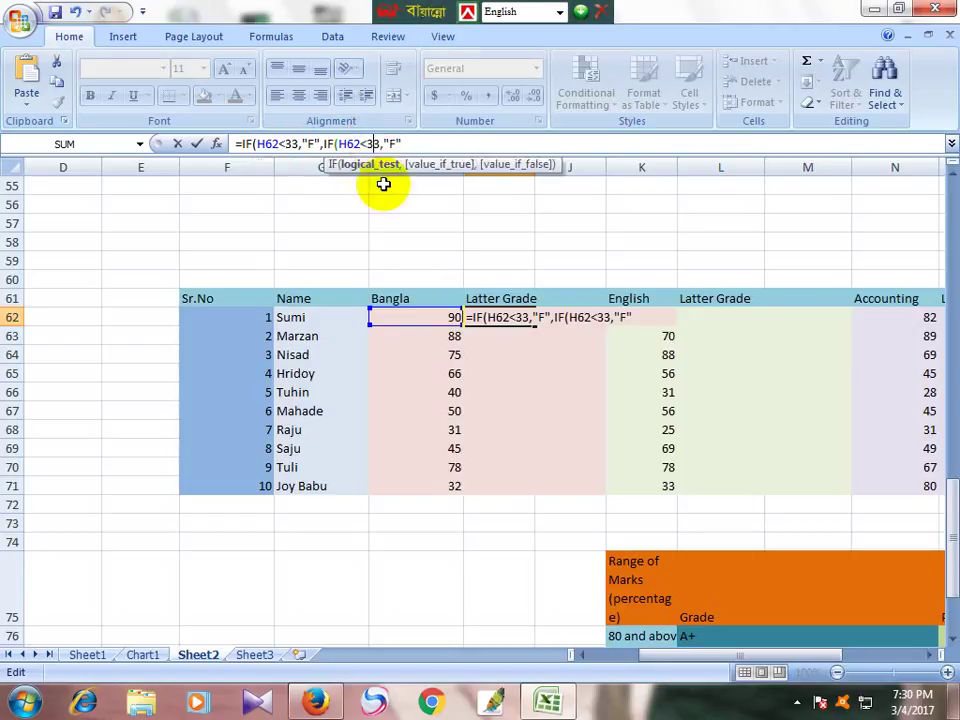
left_click_drag(947, 489, 955, 573)
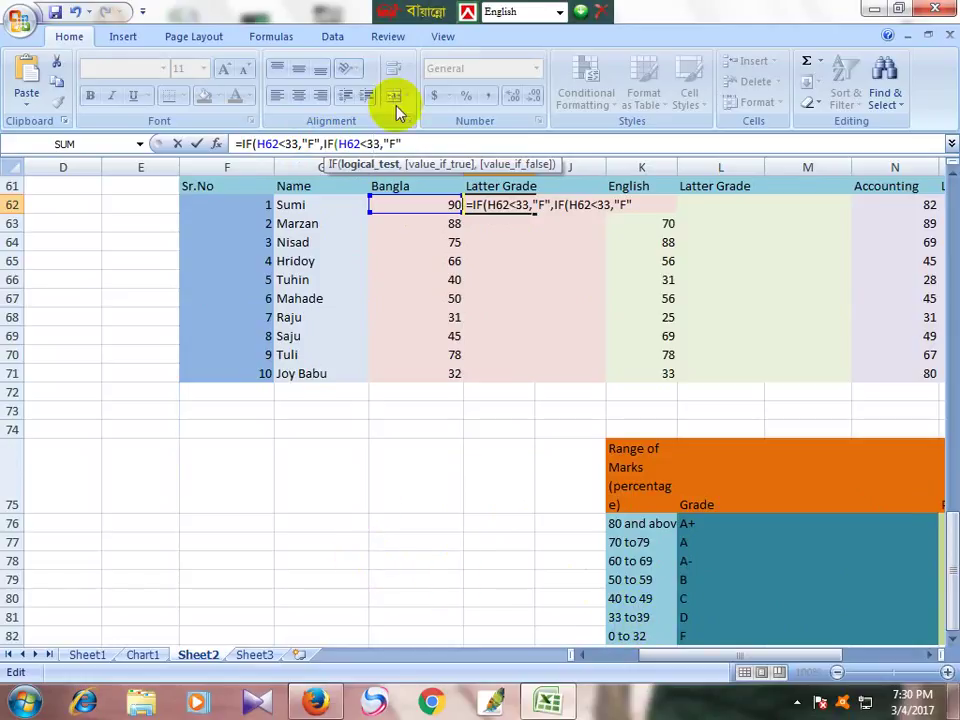
left_click(369, 143)
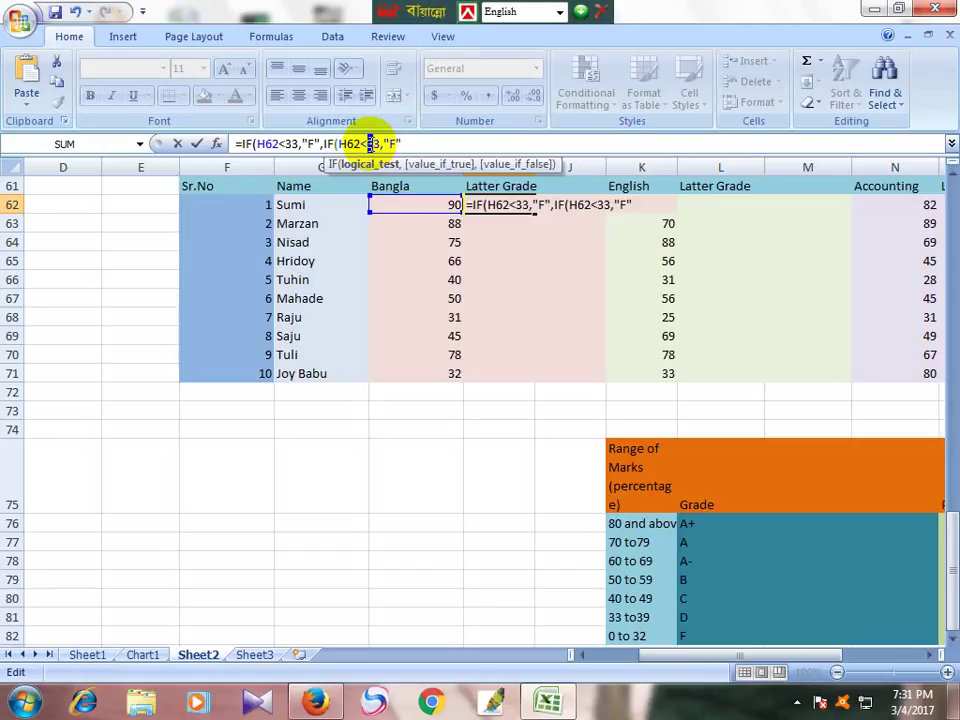
key("BackSpace")
type("4")
left_click(378, 145)
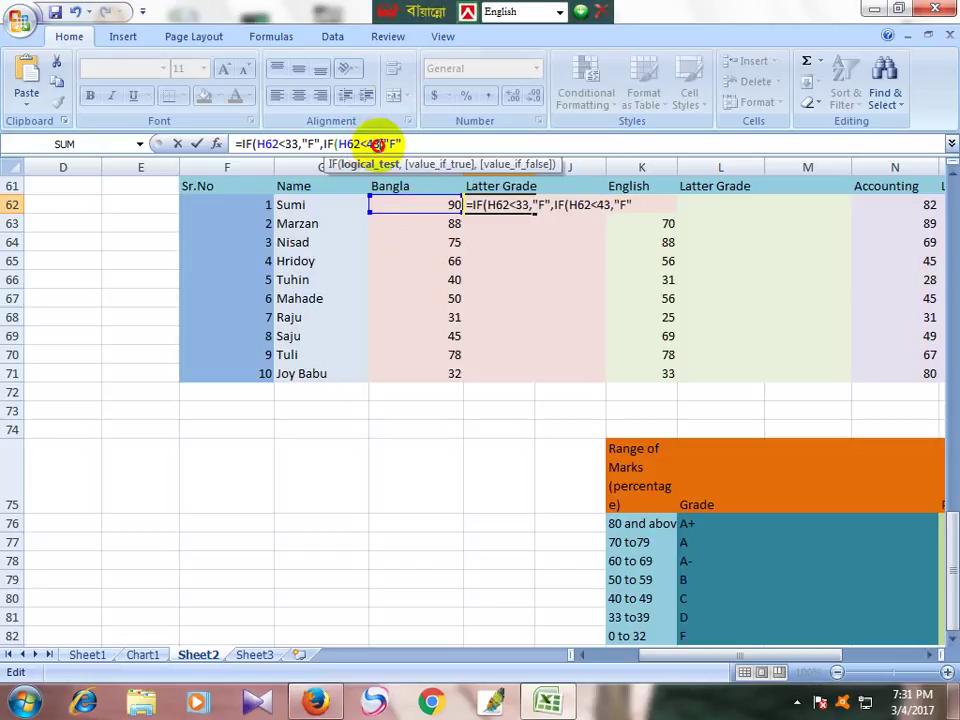
left_click_drag(375, 144, 380, 144)
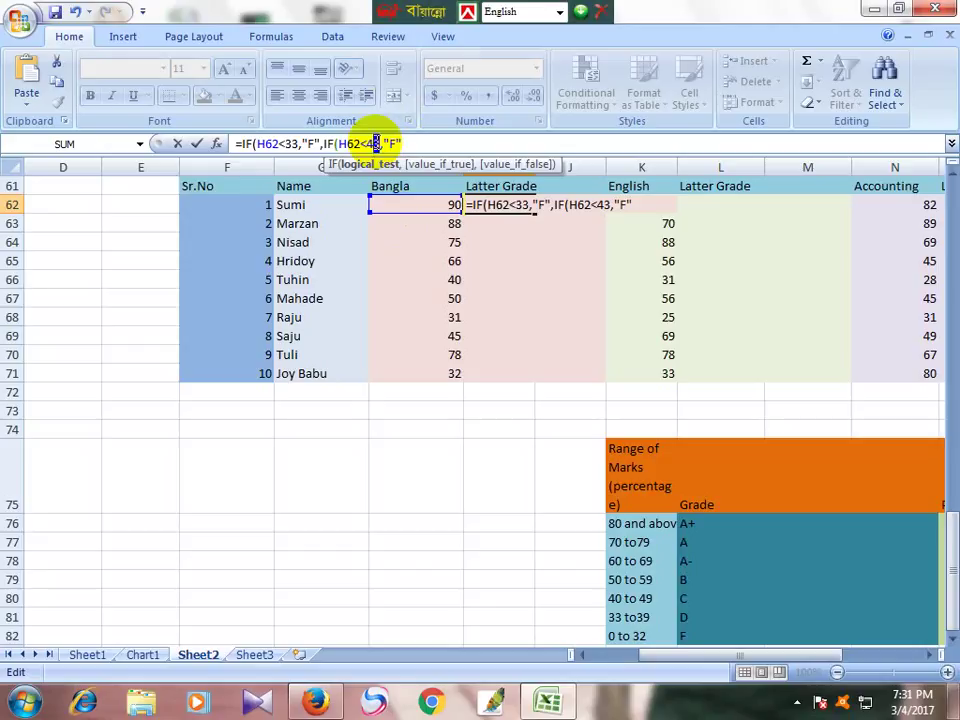
key("BackSpace")
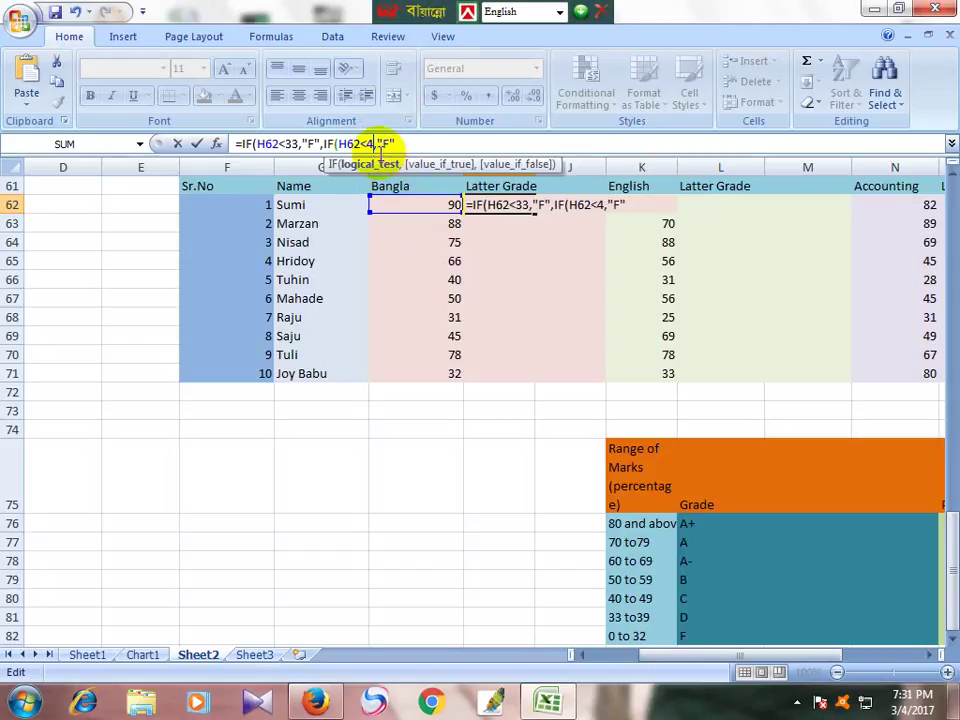
type("0")
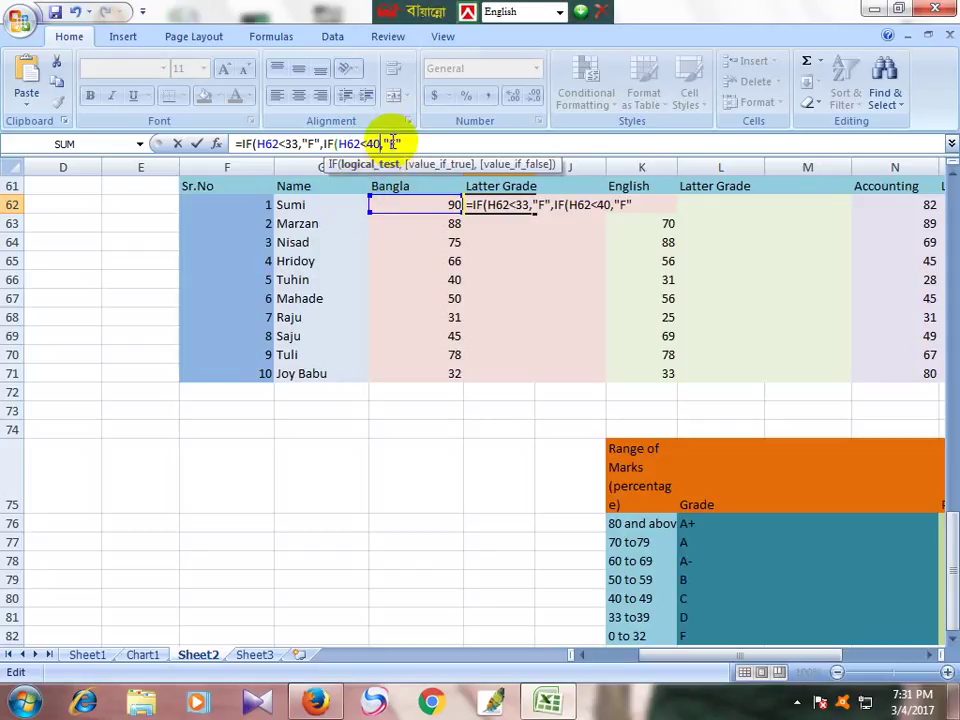
Set the second IF's true value to "D" and add a comma after it
left_click(395, 144)
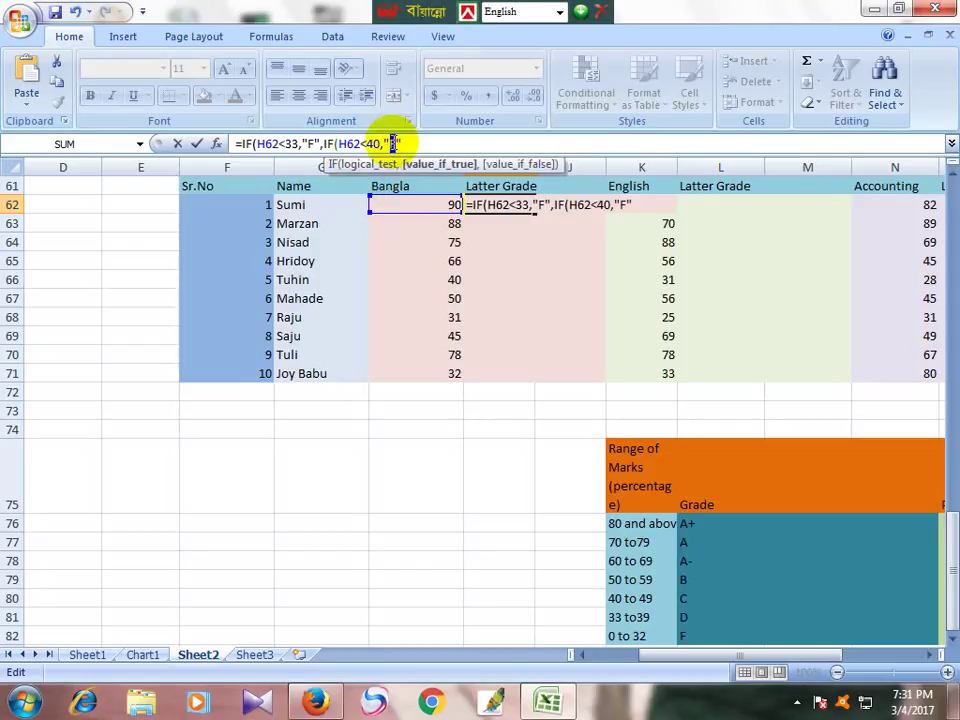
key("BackSpace")
type("D")
left_click(421, 143)
type(",")
Copy the segment IF(H62<40,"D", and paste it at the end of the formula as the third nested IF
left_click_drag(409, 144, 325, 144)
key("ctrl+c")
right_click(344, 142)
left_click(407, 173)
left_click(440, 143)
right_click(441, 143)
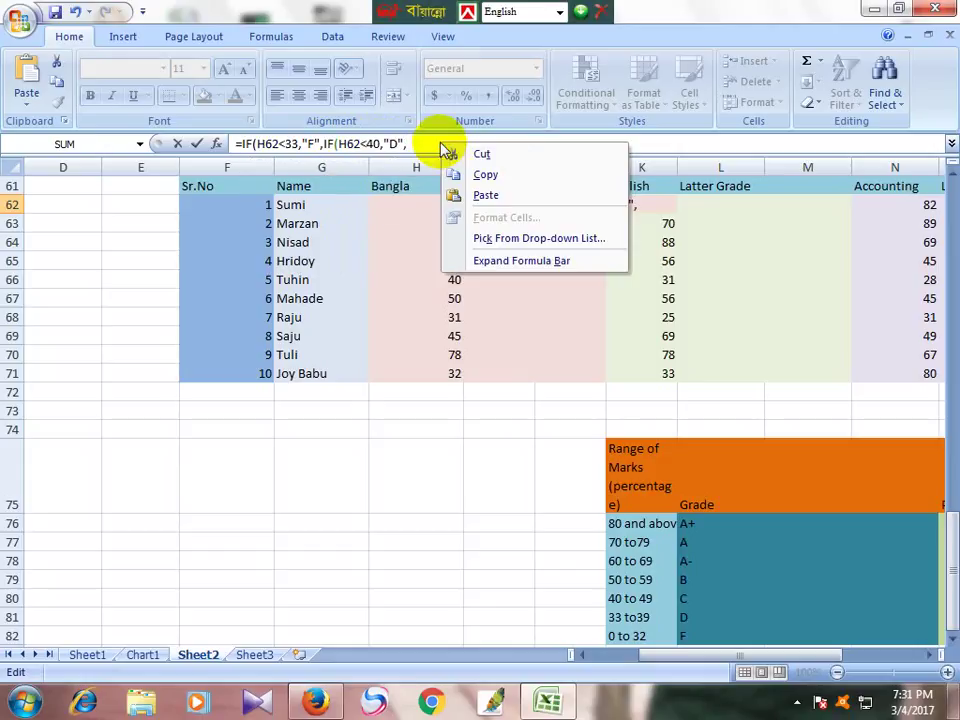
left_click(486, 196)
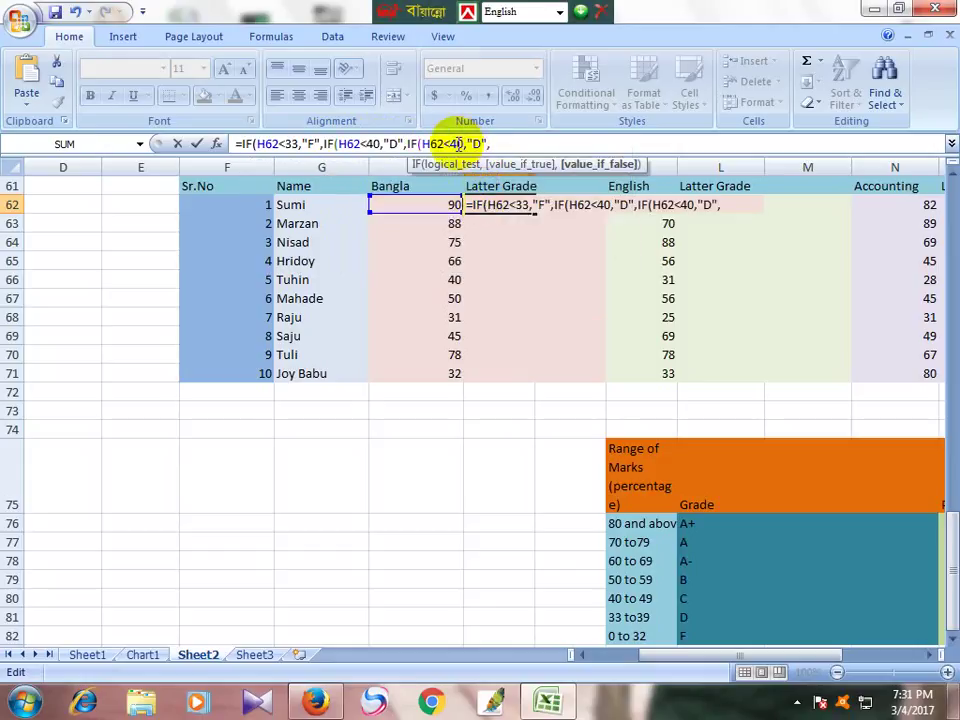
Set the third IF's logical test to H62<50 and its true value to "C"
left_click_drag(459, 143, 453, 144)
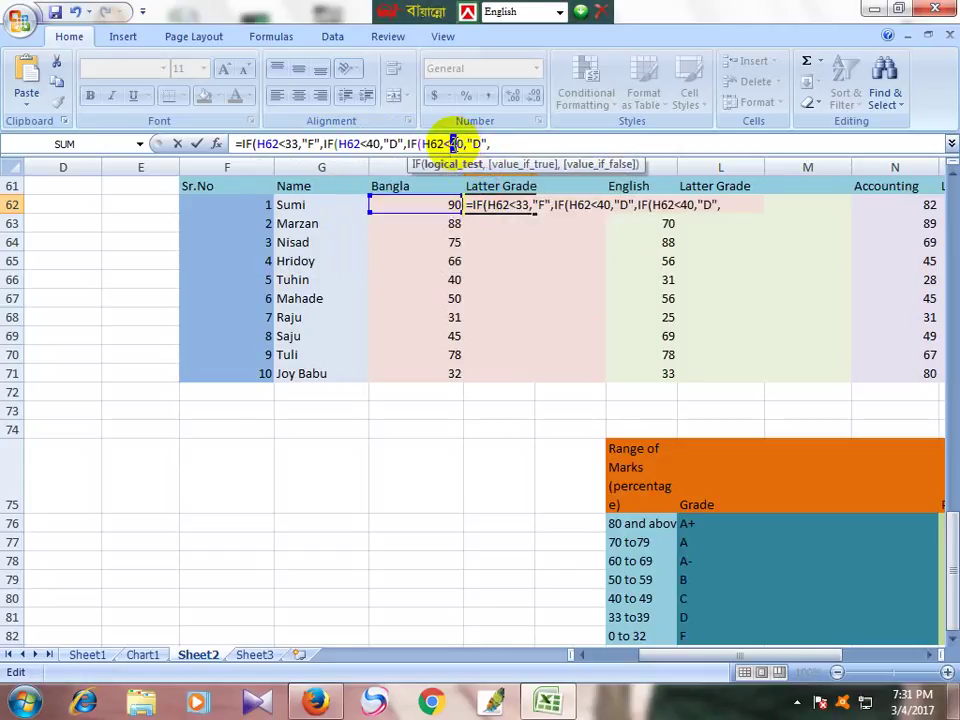
key("BackSpace")
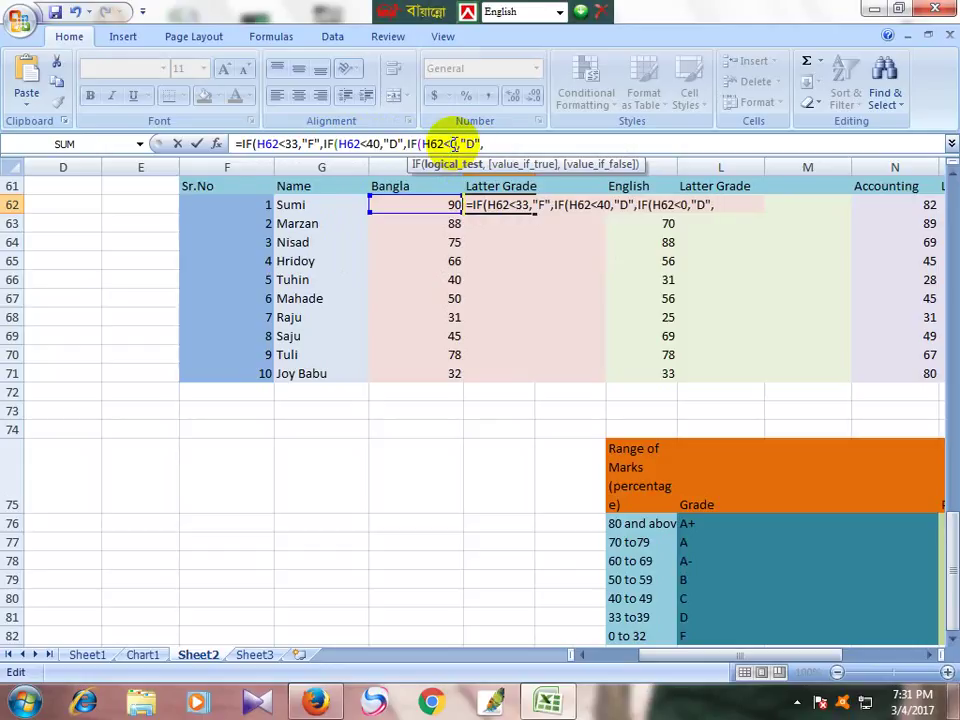
type("5")
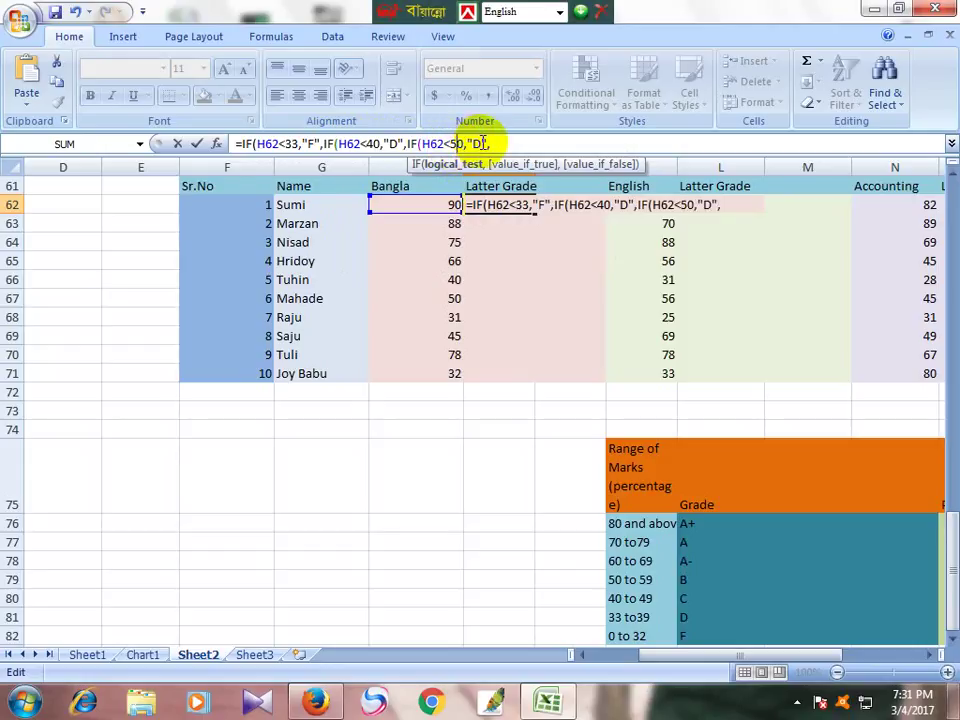
double_click(477, 143)
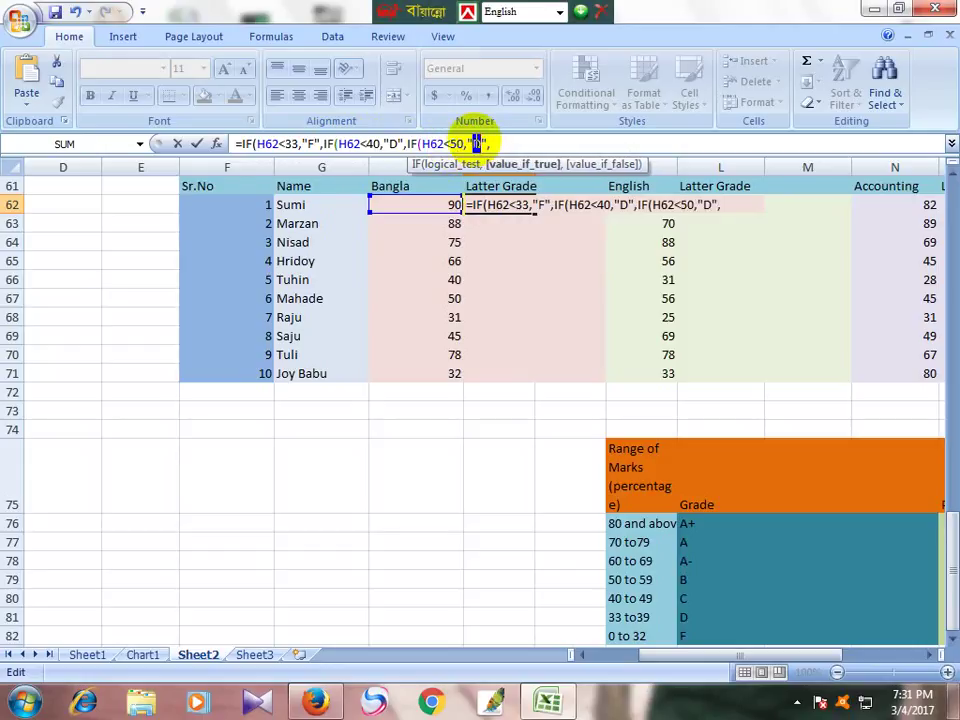
key("BackSpace")
Append a copy of the segment IF(H62<50,"C", as the fourth nested IF and change its true value to "B"
left_click_drag(488, 143, 410, 145)
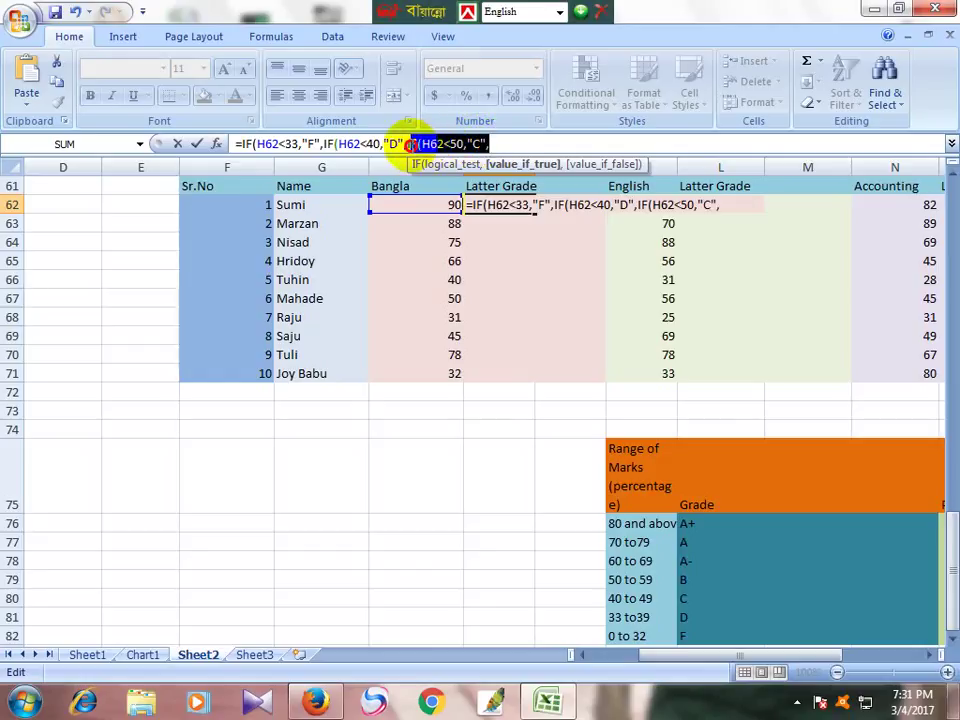
right_click(416, 144)
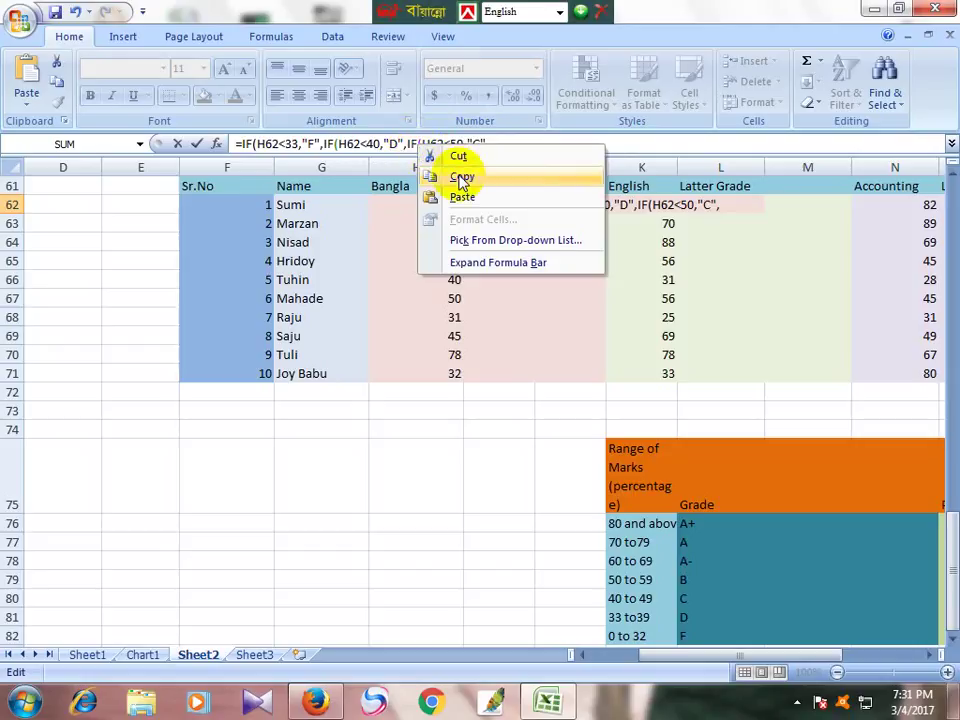
left_click(471, 176)
left_click(514, 146)
right_click(516, 146)
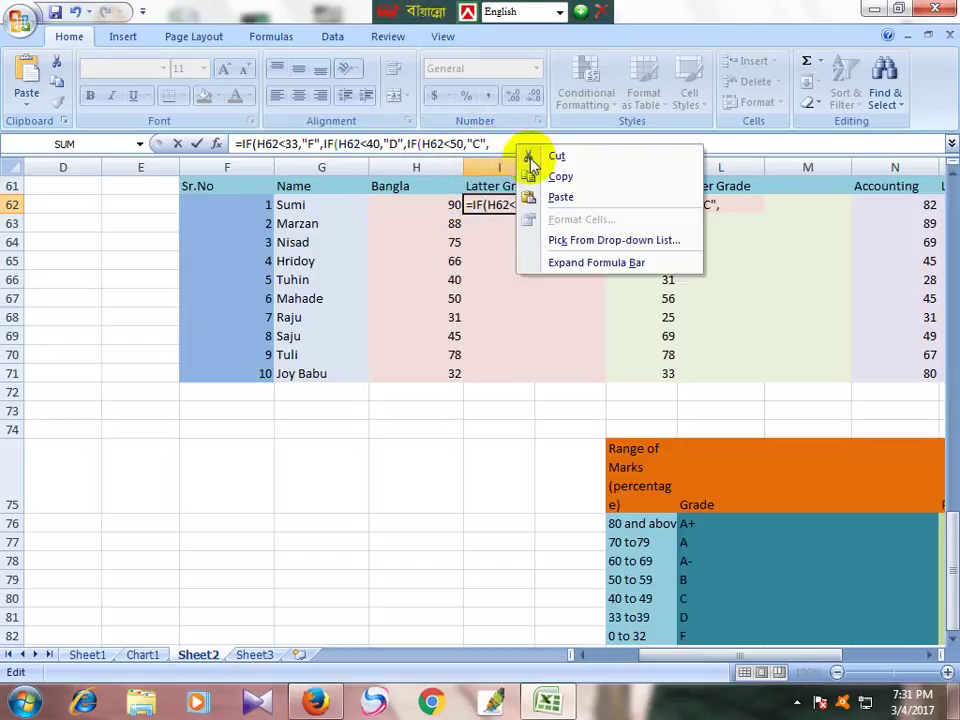
left_click(557, 200)
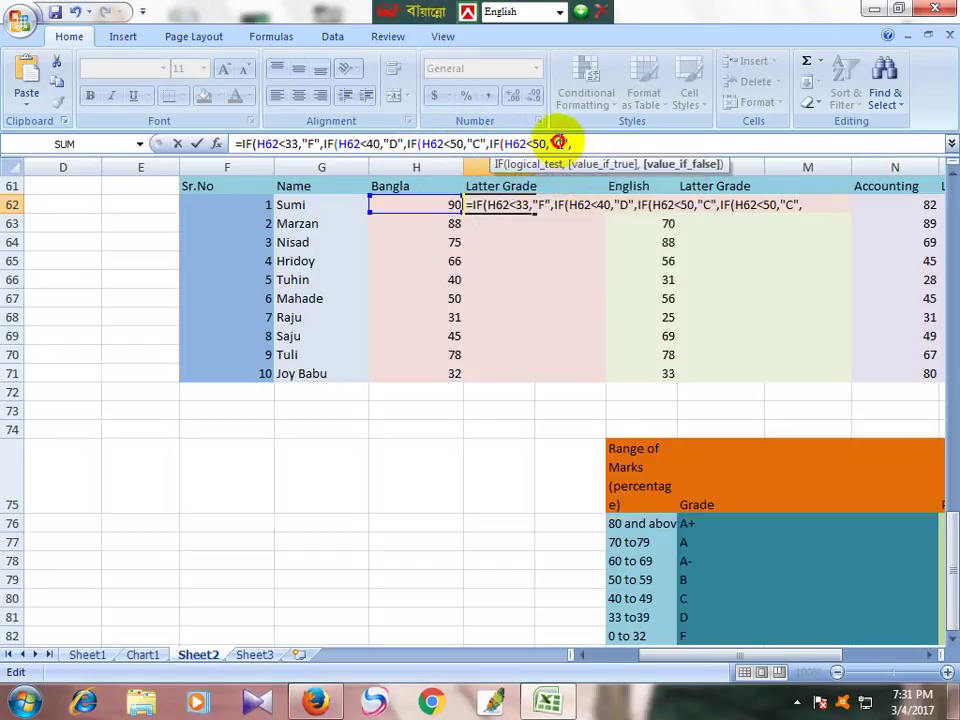
double_click(559, 143)
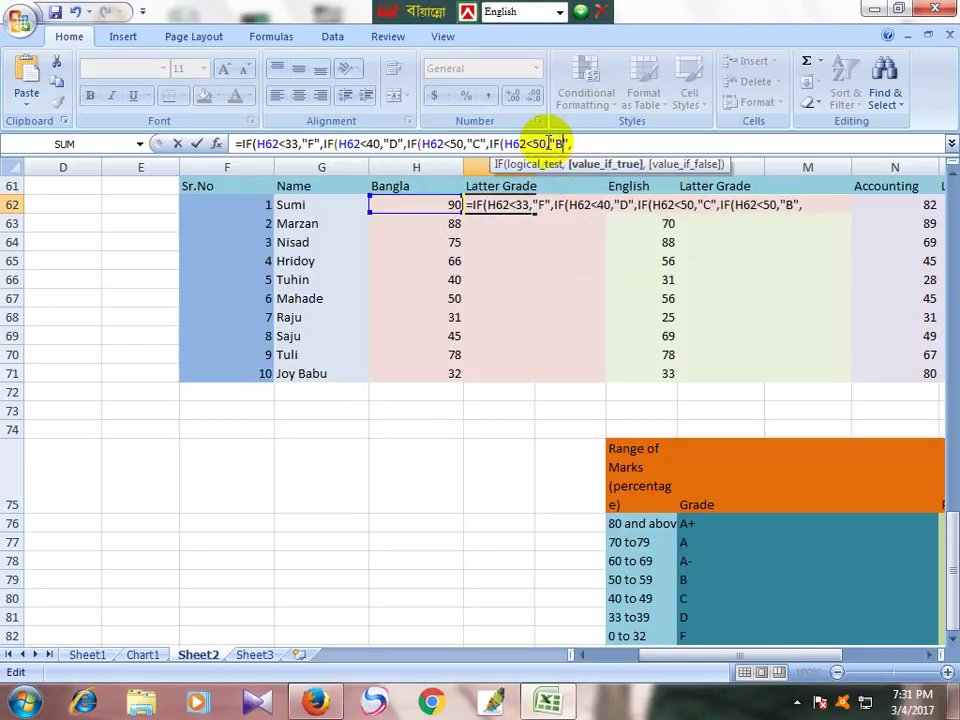
Change the fourth nested IF's logical test to H62<60
left_click(535, 143)
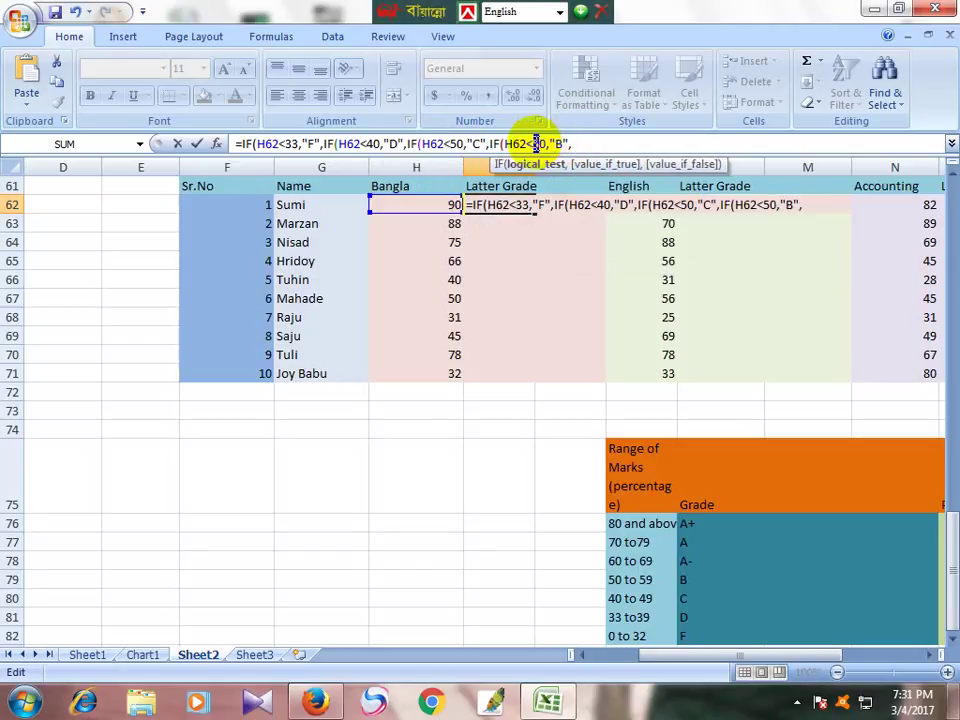
key("BackSpace")
type("6")
left_click(579, 144)
left_click(545, 143)
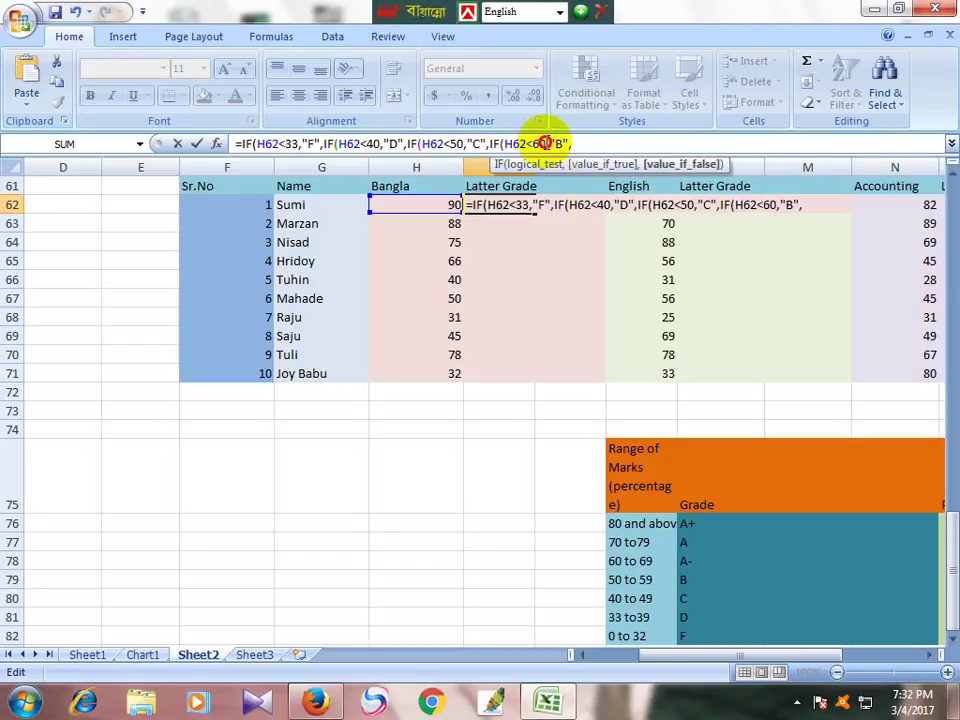
Copy the segment IF(H62<60,"B", and paste it at the end of the formula as the fifth nested IF
left_click_drag(568, 144, 489, 146)
right_click(500, 147)
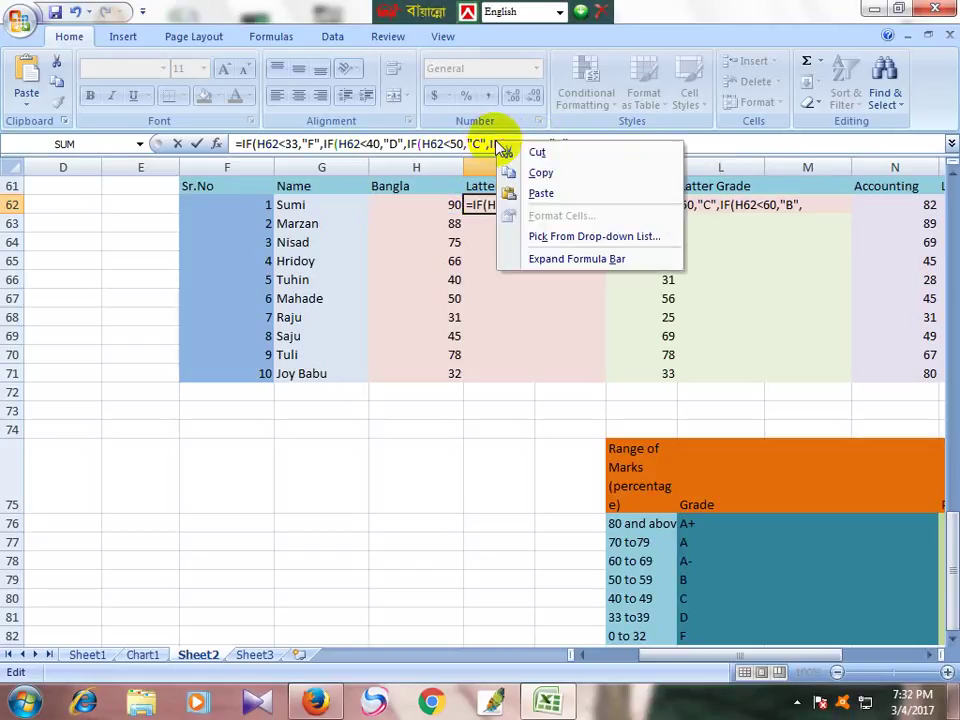
left_click(512, 175)
left_click(598, 142)
right_click(600, 146)
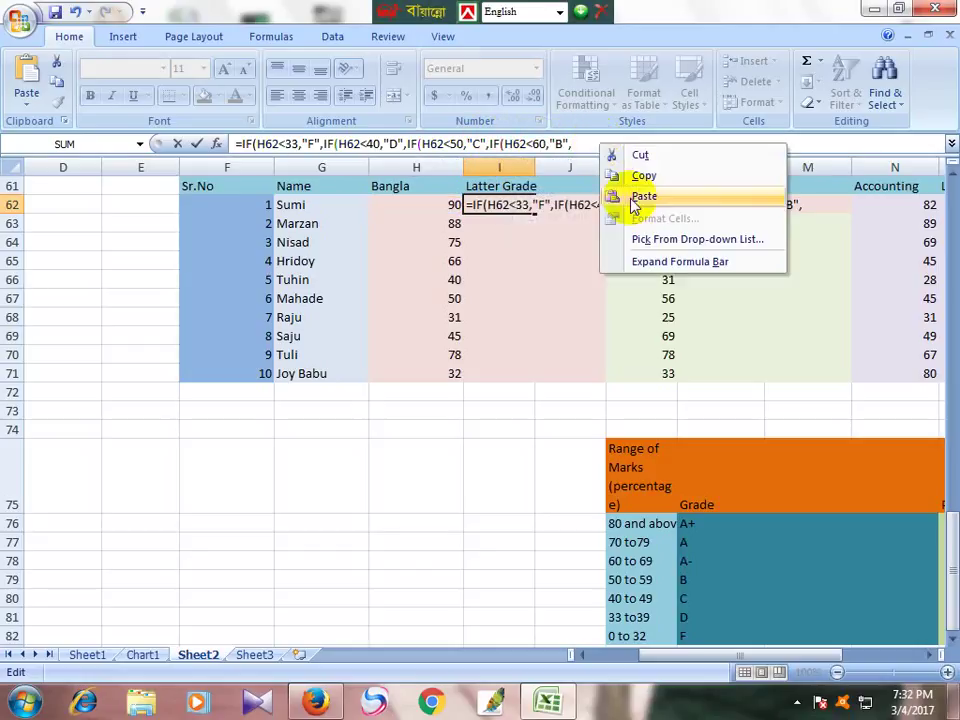
left_click(636, 197)
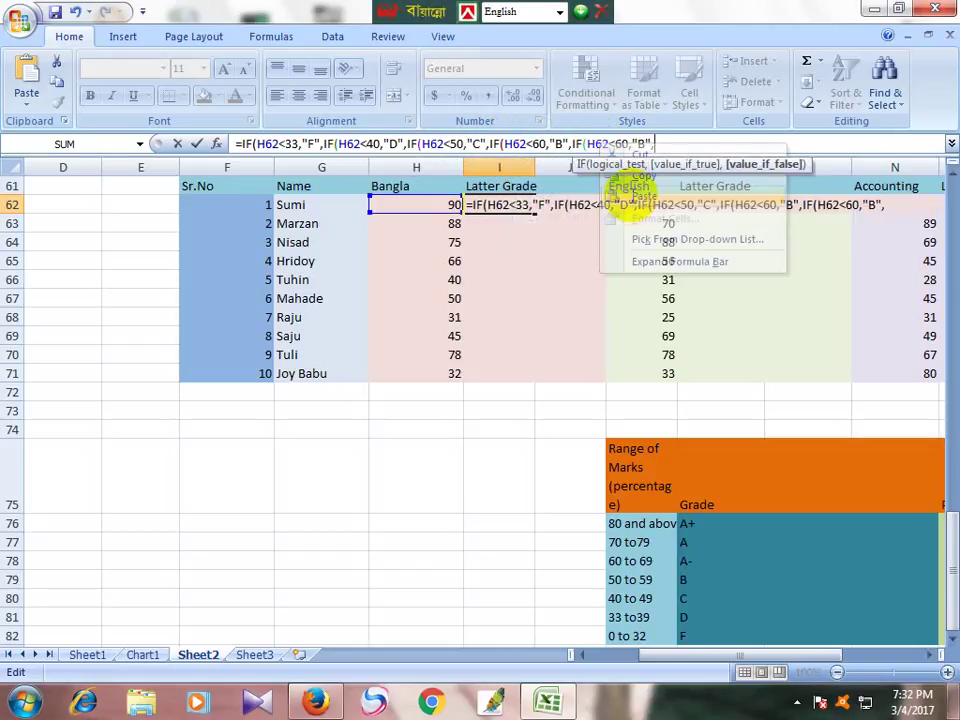
Set the fifth IF's logical test to H62<70 and its true value to "A-"
left_click(619, 141)
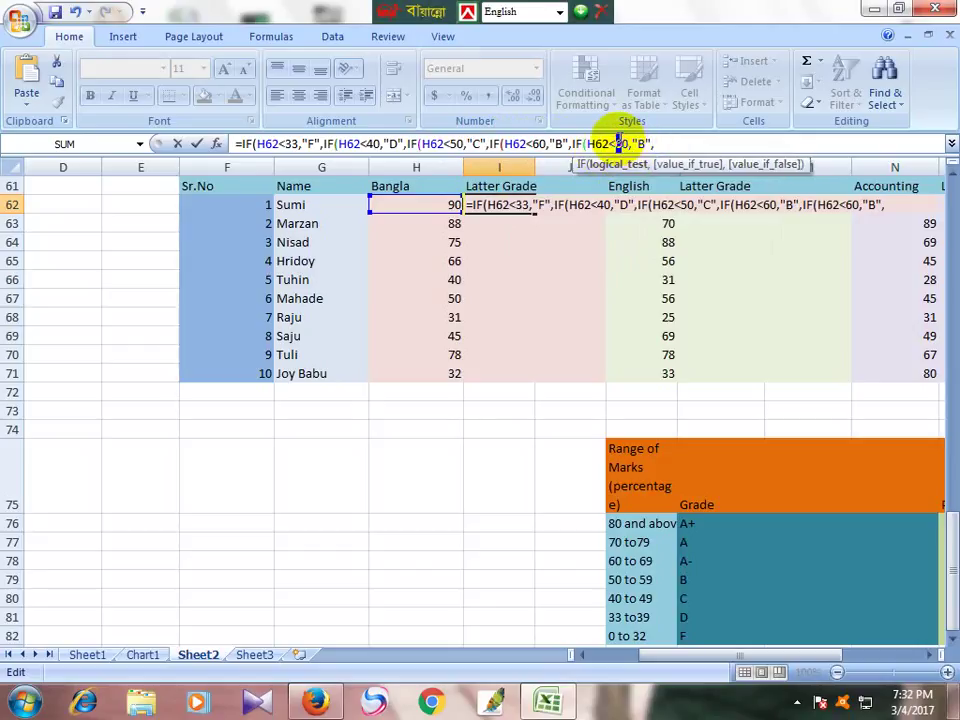
key("BackSpace")
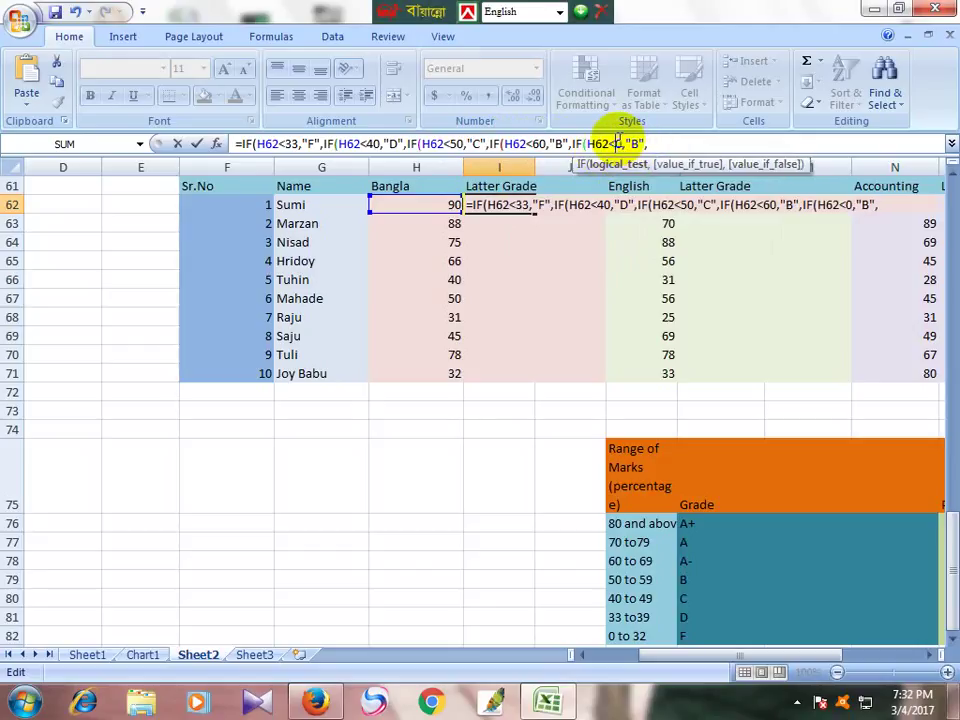
type("7")
left_click_drag(636, 144, 644, 143)
key("BackSpace")
type("A_")
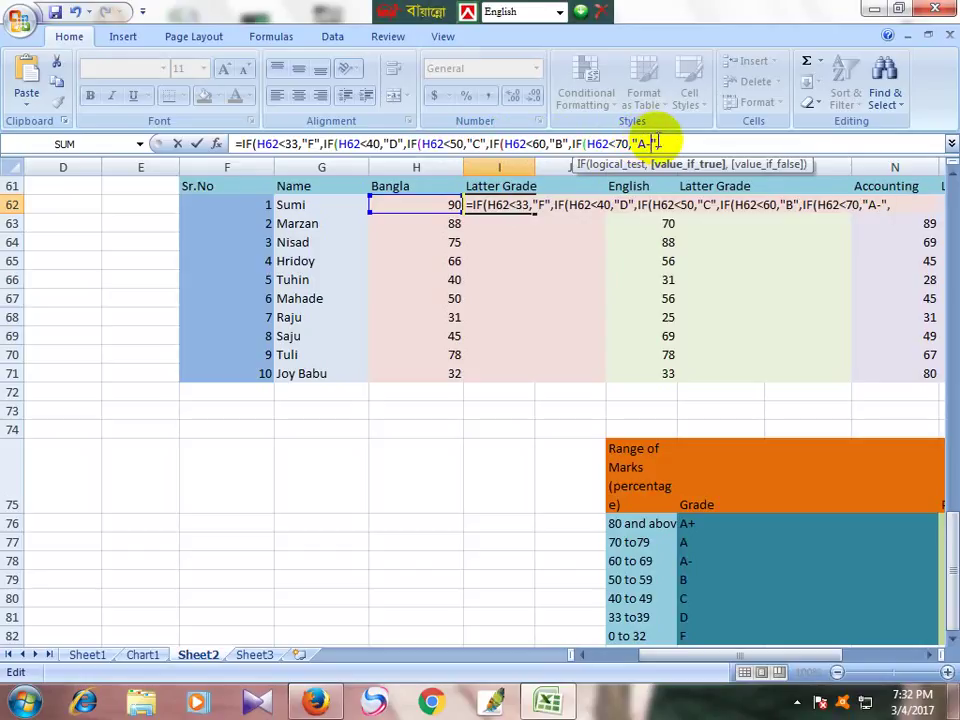
Append a copy of the segment IF(H62<70,"A-", to the formula as the sixth nested IF
left_click_drag(667, 144, 572, 144)
right_click(574, 143)
left_click(616, 174)
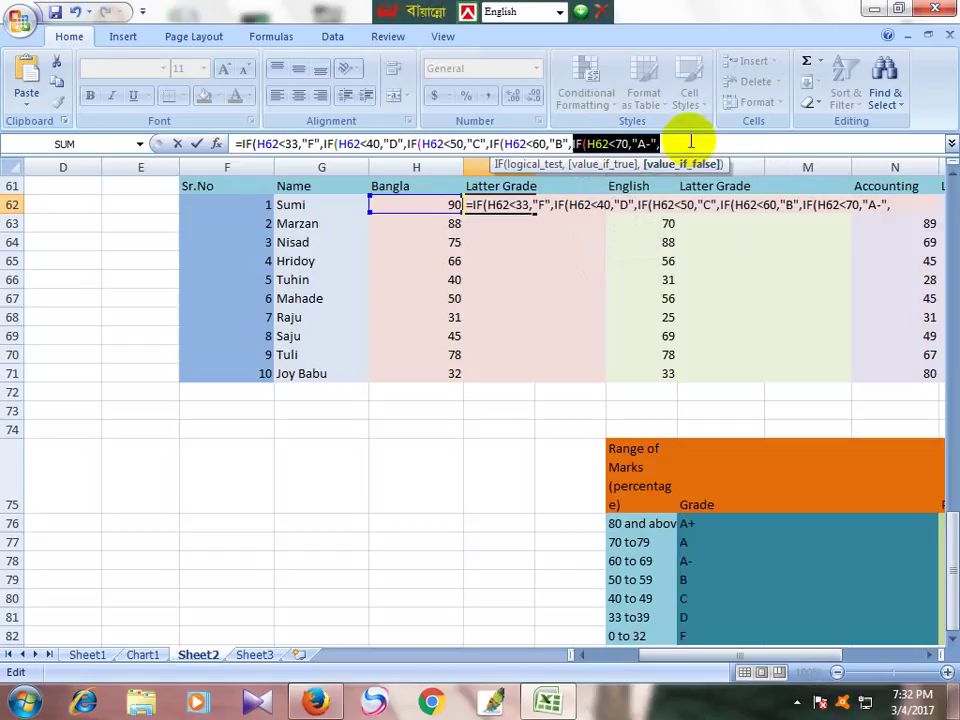
left_click(677, 143)
right_click(689, 145)
left_click(730, 196)
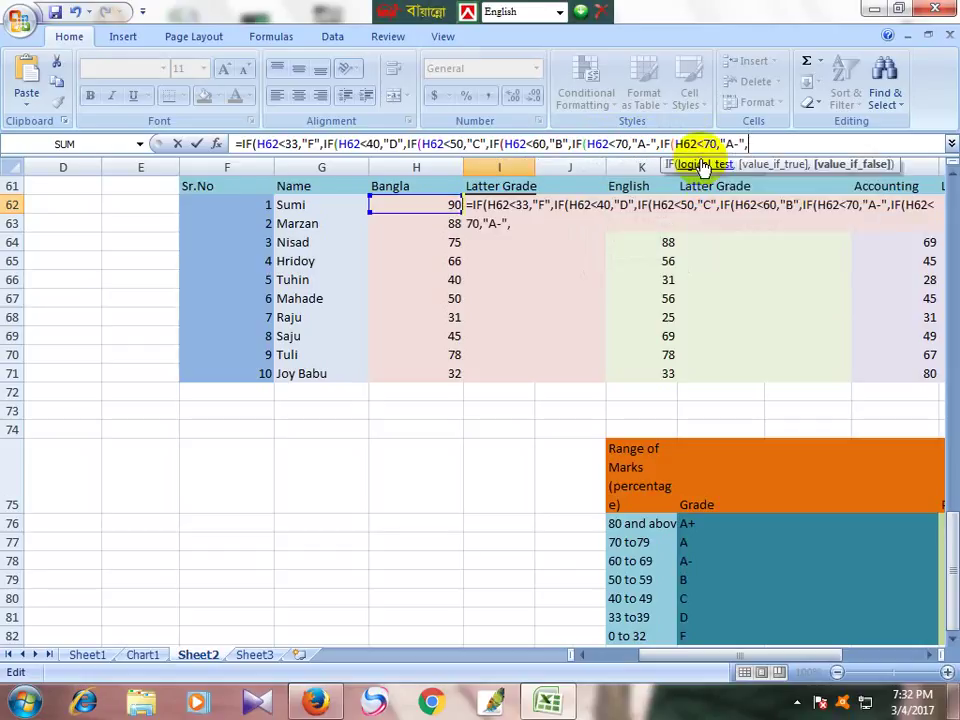
Set the sixth IF's logical test to H62<80 and its true value to "A"
left_click(707, 144)
left_click_drag(708, 144, 703, 143)
key("BackSpace")
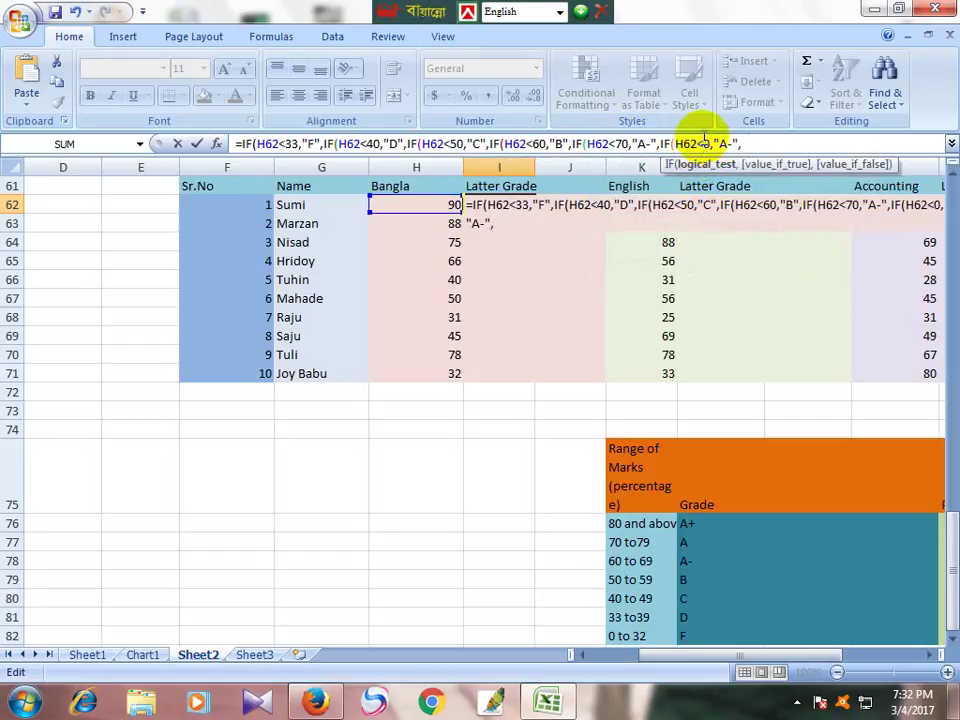
type("80")
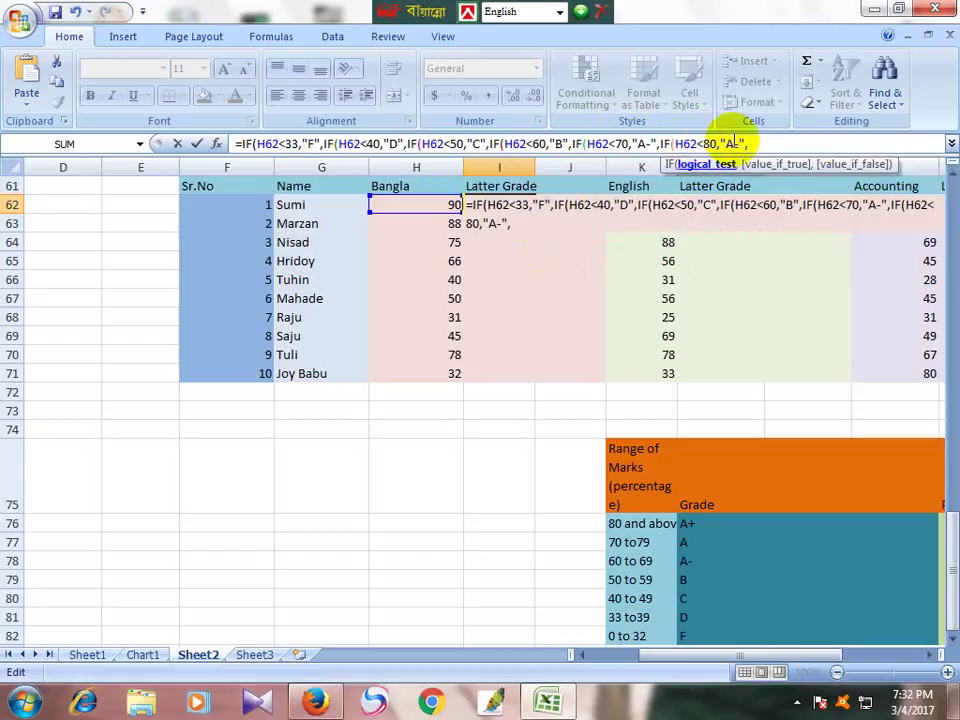
left_click(741, 143)
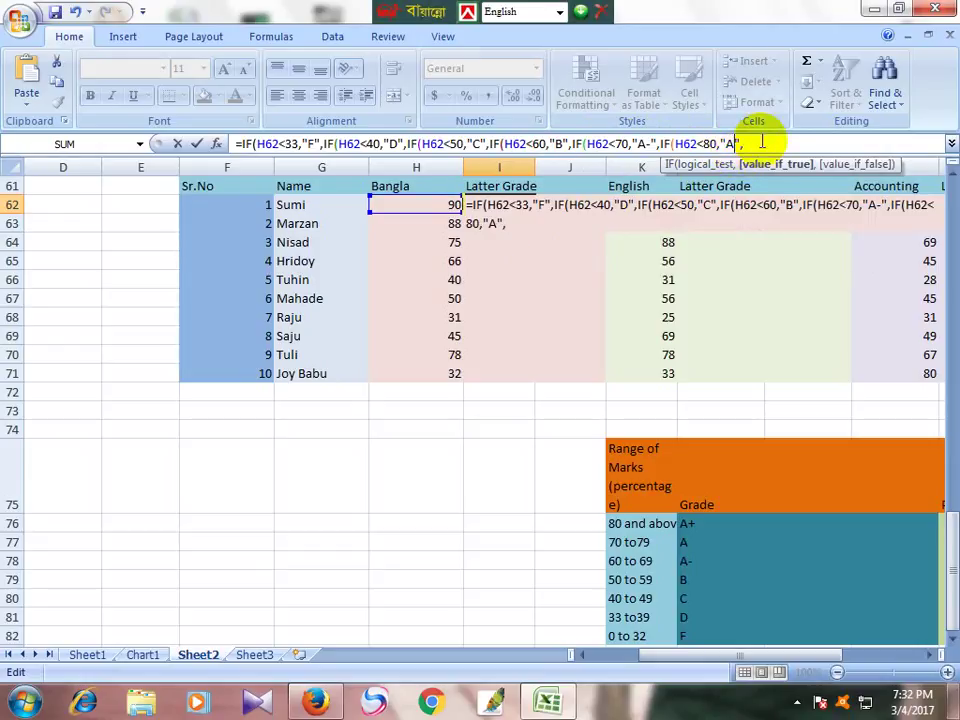
Copy the segment IF(H62<80,"A", and paste it after itself as the seventh nested IF
left_click_drag(742, 143, 652, 148)
right_click(700, 145)
left_click(650, 178)
left_click(768, 145)
right_click(768, 145)
left_click(660, 198)
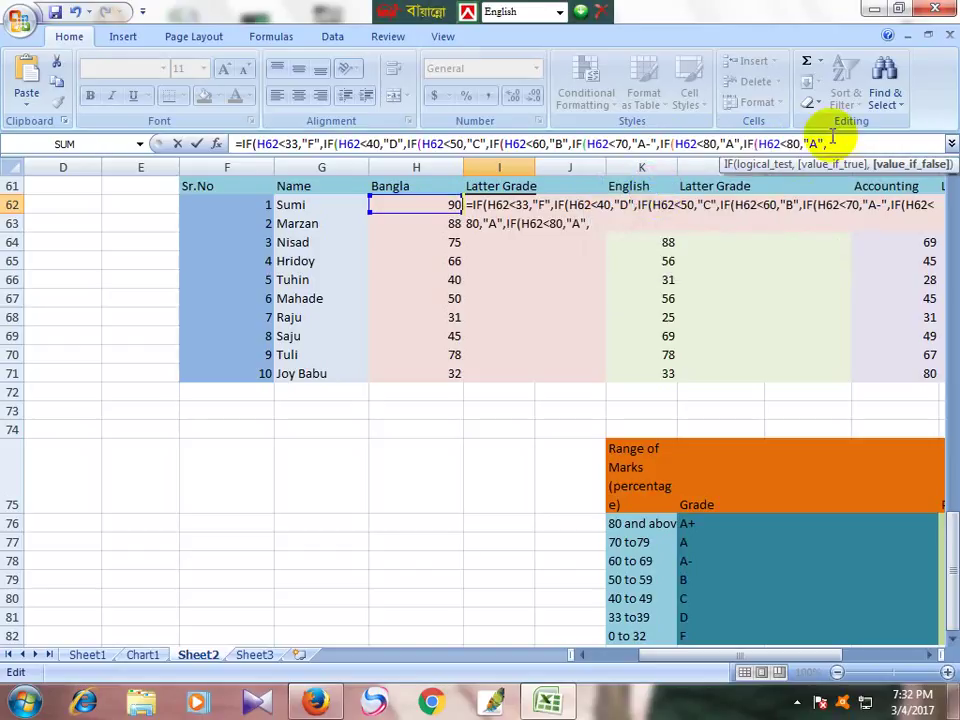
Set the seventh IF's true value to "A+" and its logical test to H62<101
left_click(816, 143)
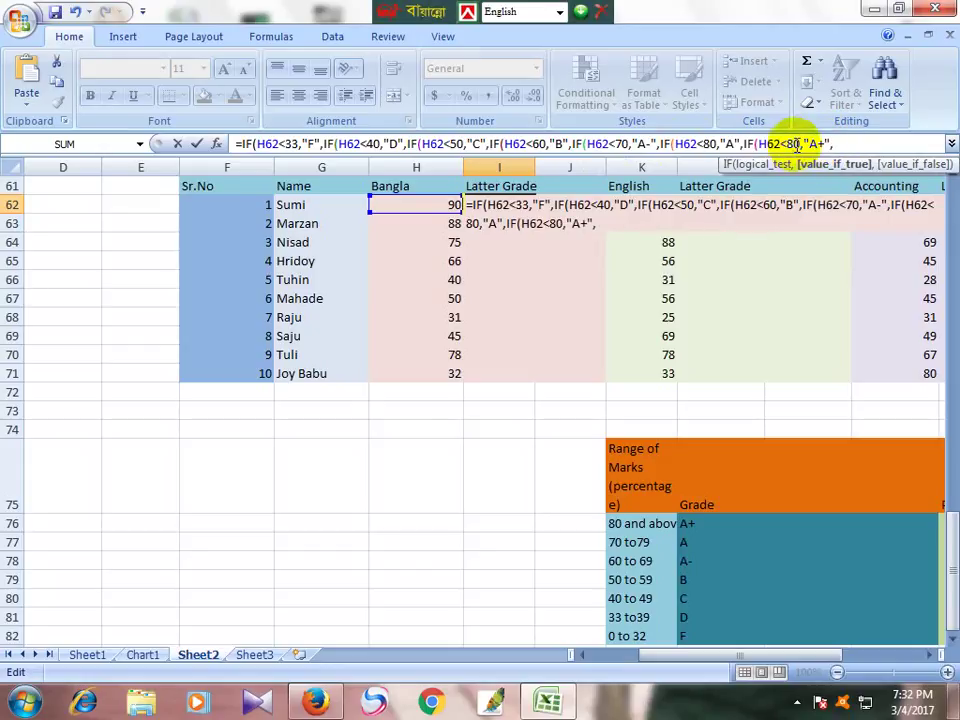
left_click(797, 144)
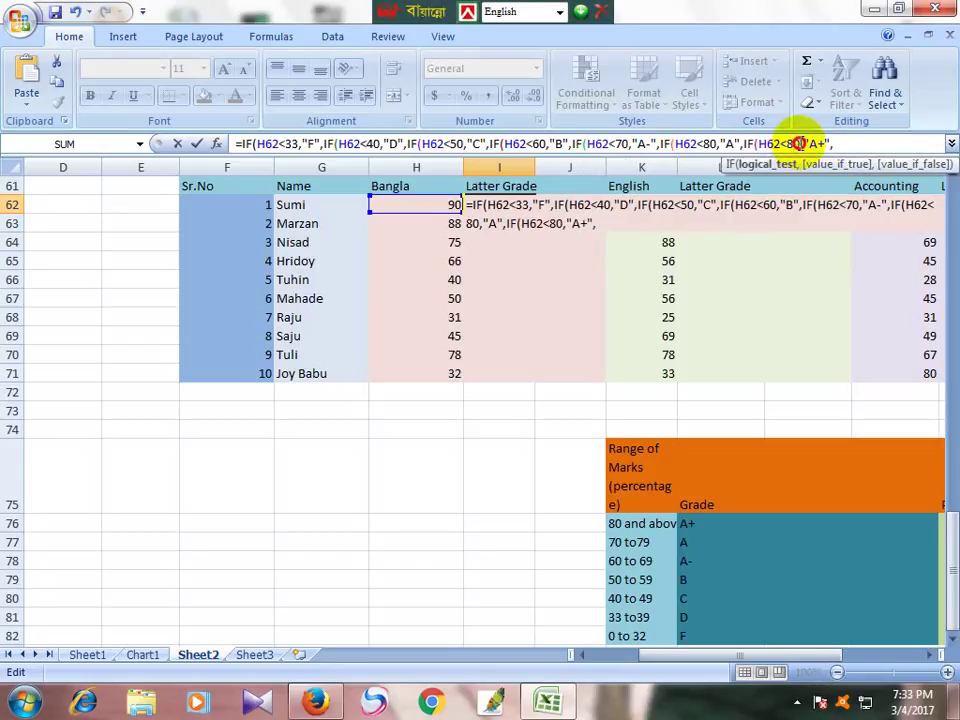
left_click_drag(797, 144, 787, 144)
type("1")
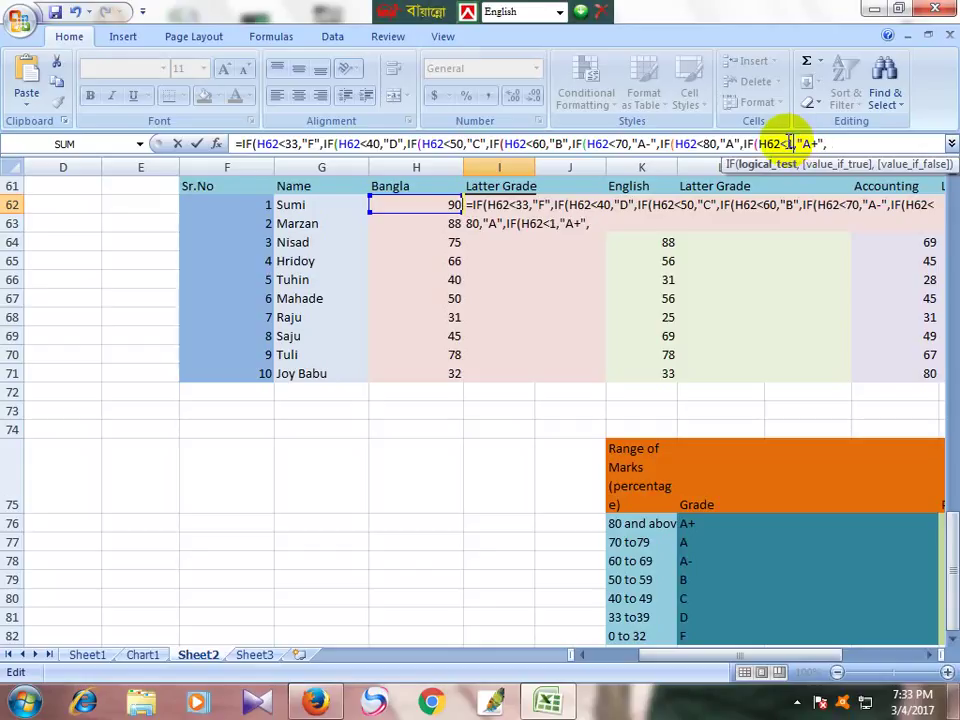
type("01")
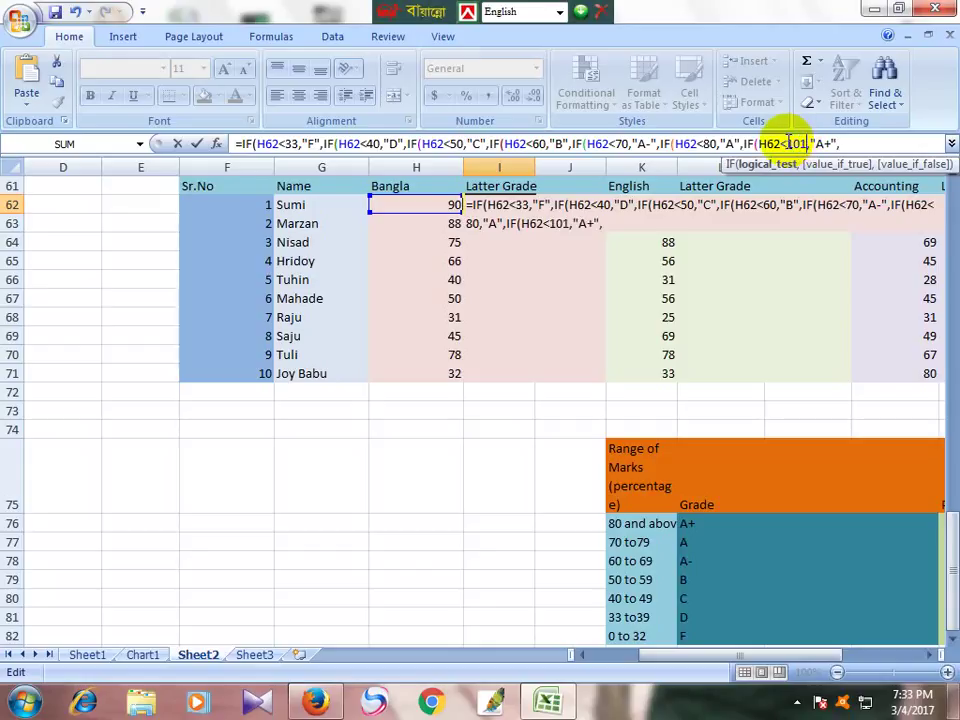
Close the nested IF formula with seven closing parentheses and enter it in I62
left_click(869, 143)
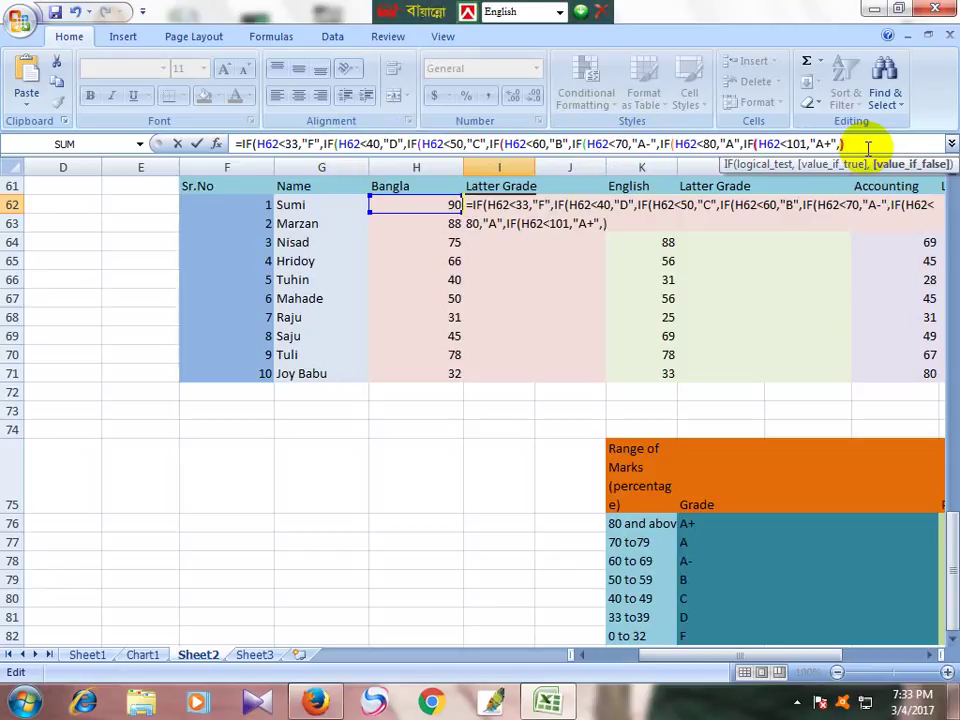
type("))))))")
key("Return")
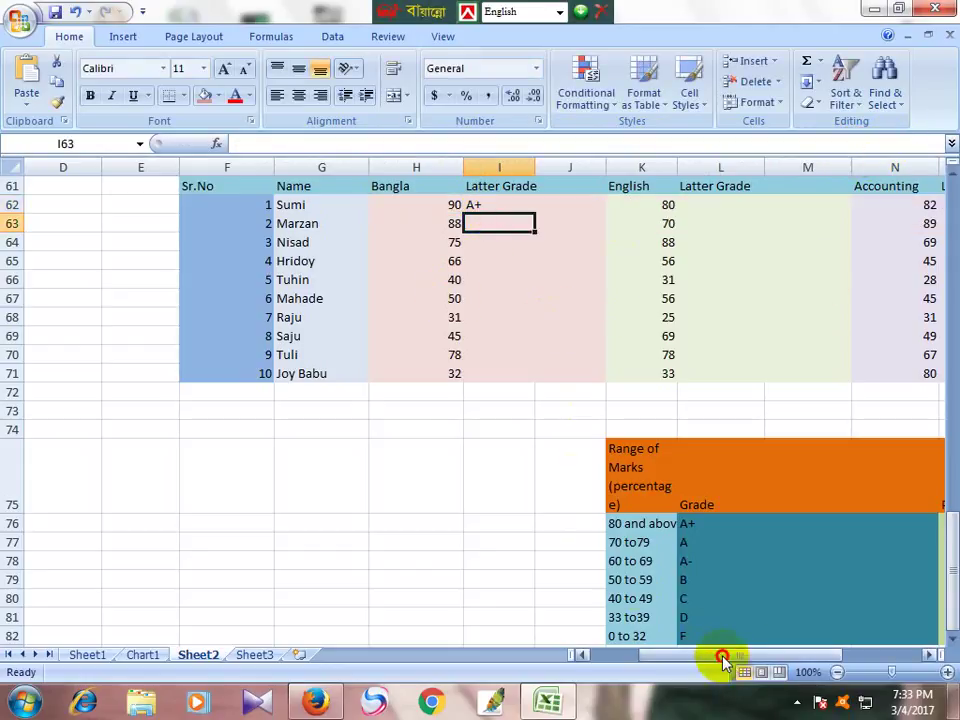
Fill the grade formula from I62 down to I71 for all the Bangla marks
mouse_move(724, 657)
left_mouse_down()
mouse_move(740, 660)
mouse_move(740, 670)
left_mouse_up()
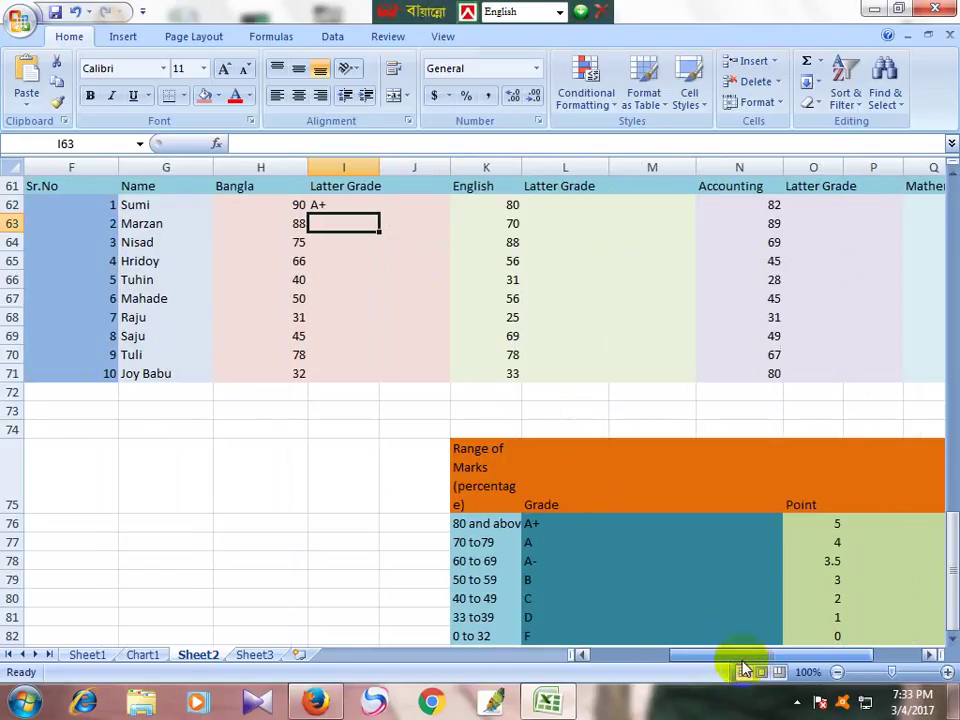
left_click(357, 205)
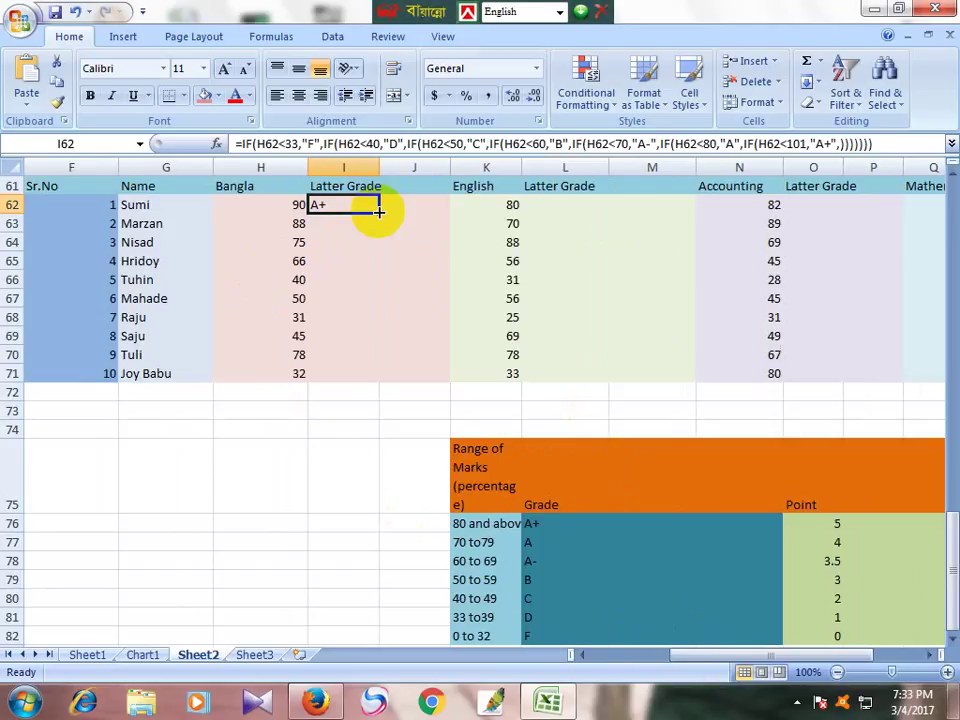
double_click(378, 212)
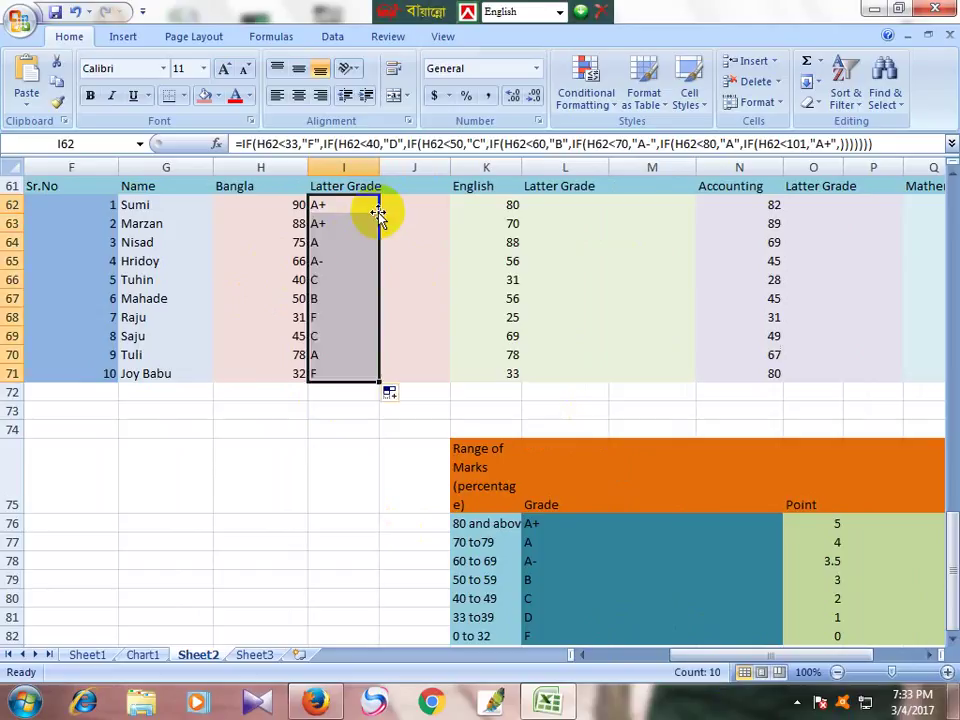
left_click(296, 414)
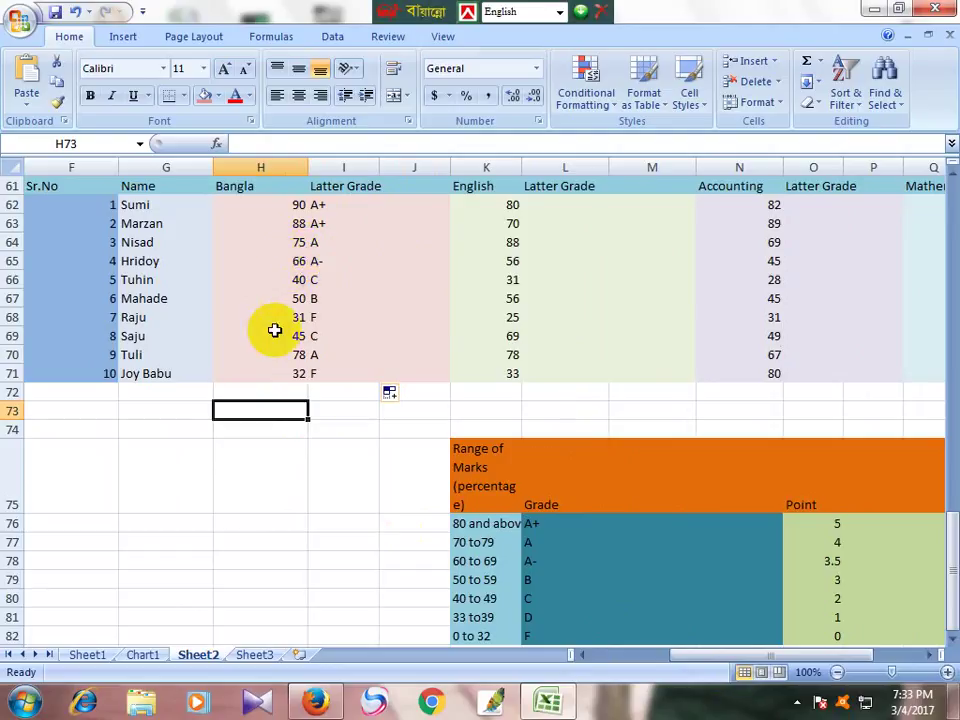
left_click(345, 468)
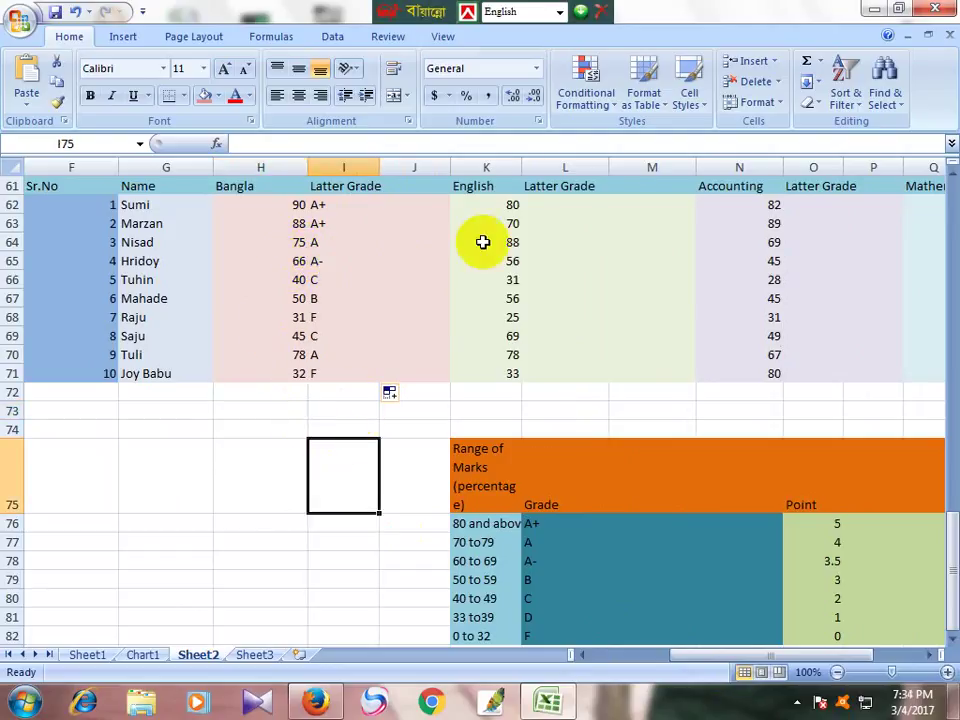
Copy I62, paste only its formula into L62 for the English marks, and fill it down to L71
left_click(337, 204)
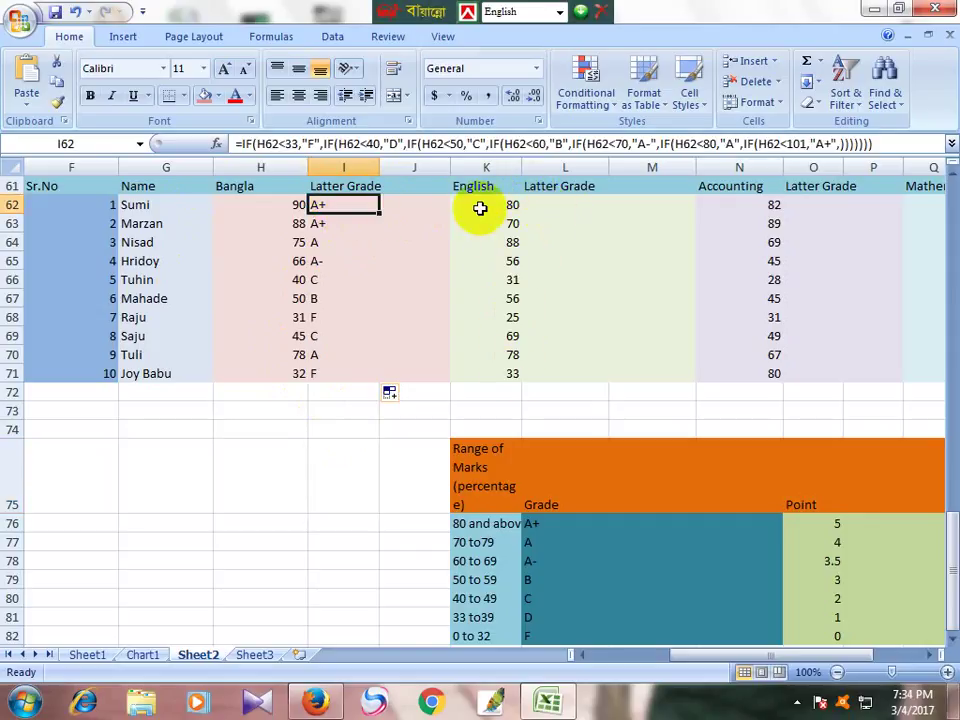
right_click(350, 210)
left_click(396, 238)
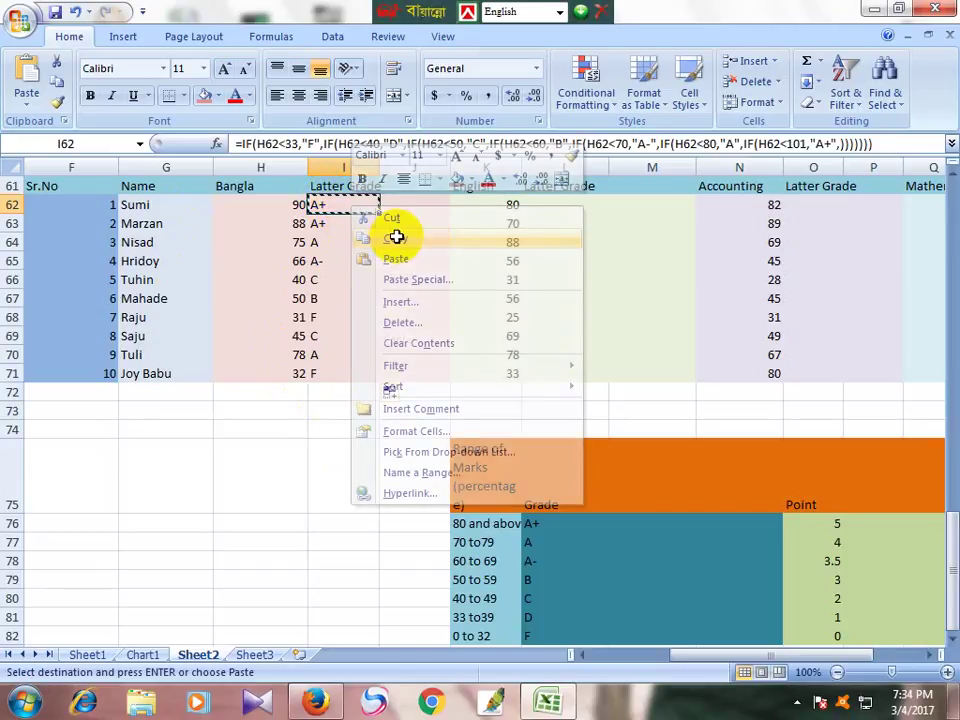
left_click(558, 204)
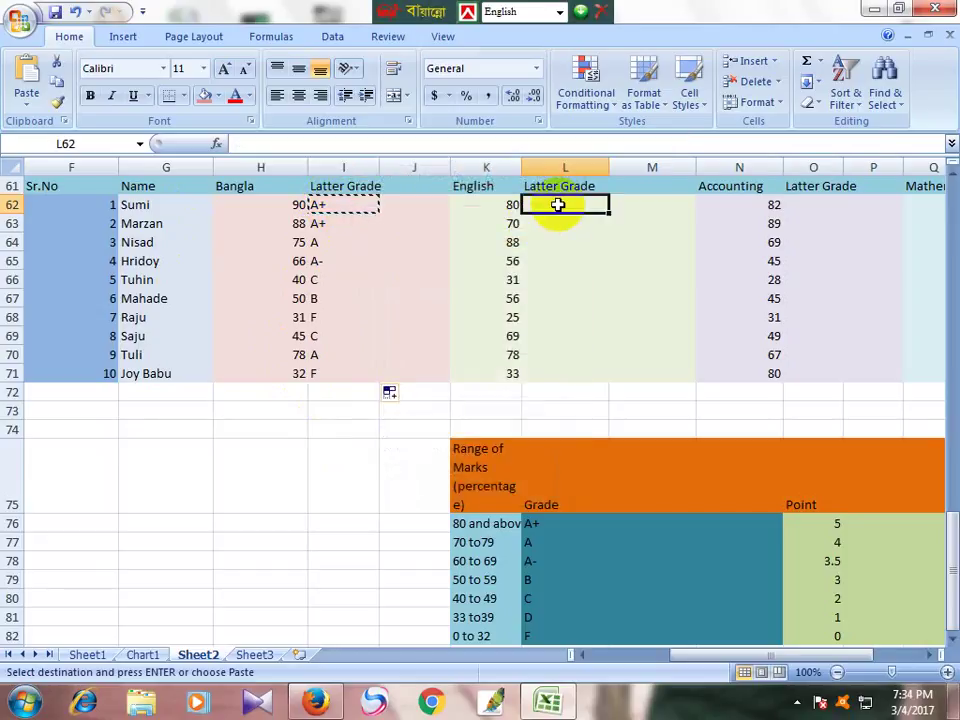
right_click(558, 204)
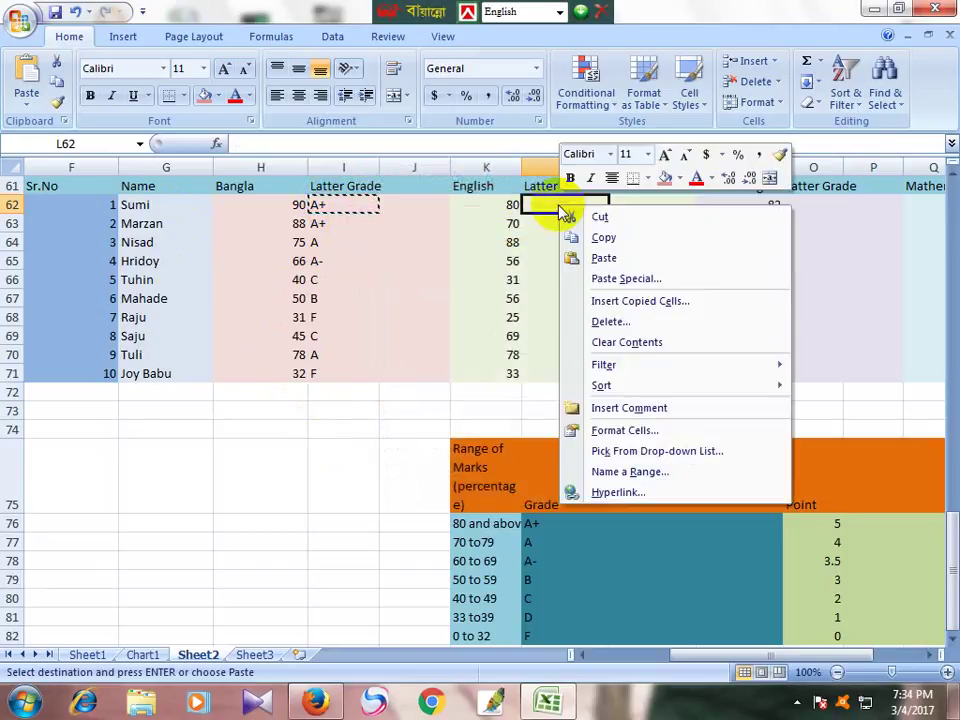
left_click(625, 279)
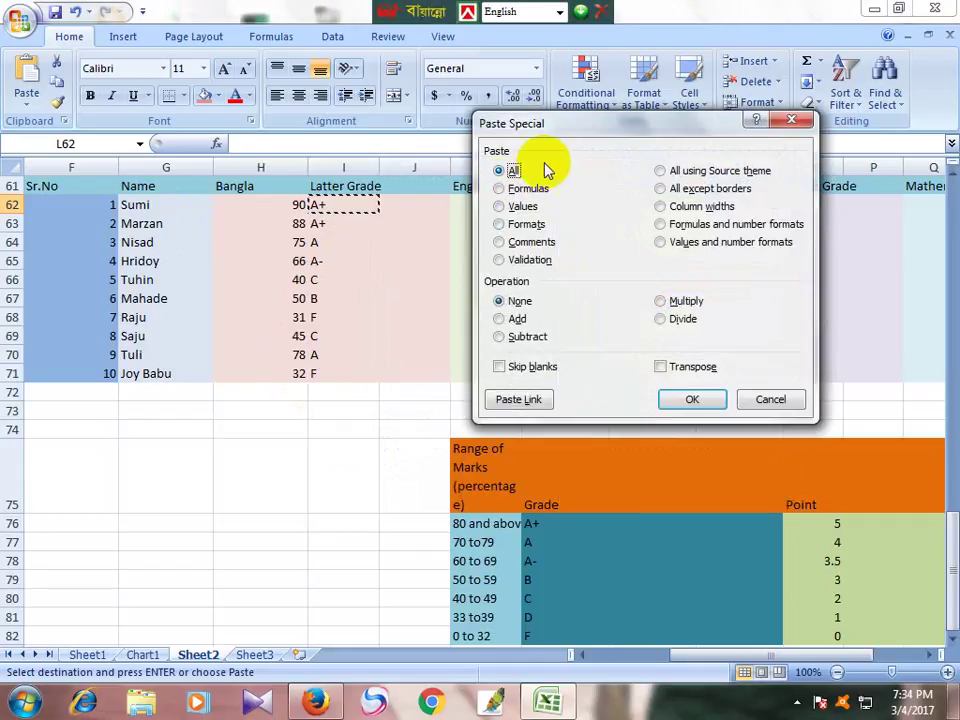
left_click(527, 189)
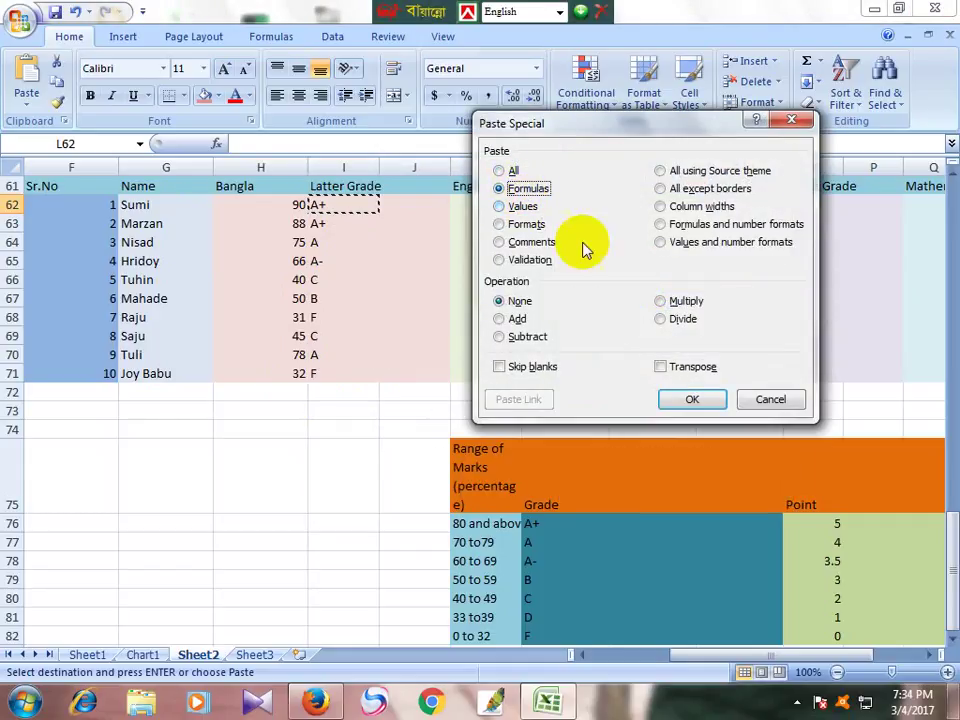
left_click(678, 395)
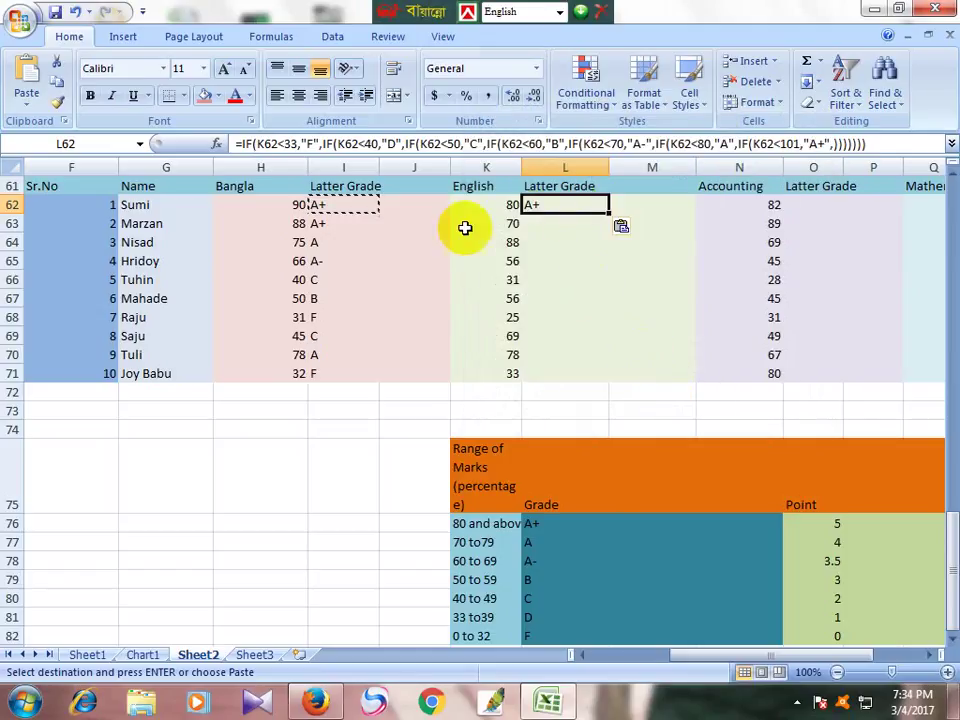
double_click(608, 213)
Copy L62, paste only its formula into O62 for the Accounting marks, and fill it down to O71
left_click(549, 204)
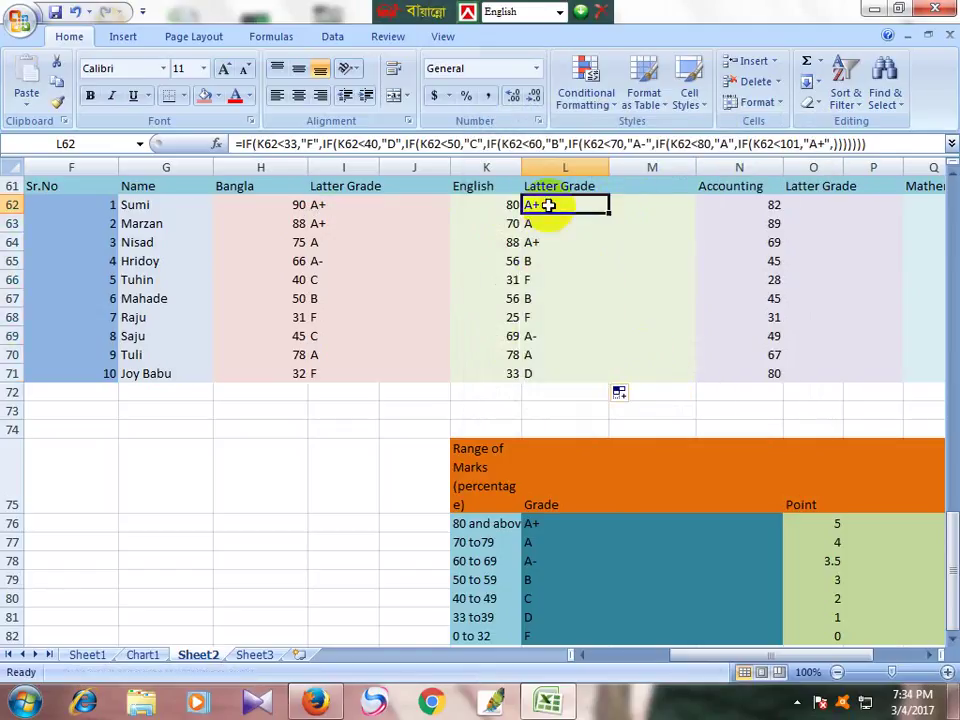
right_click(550, 205)
left_click(598, 238)
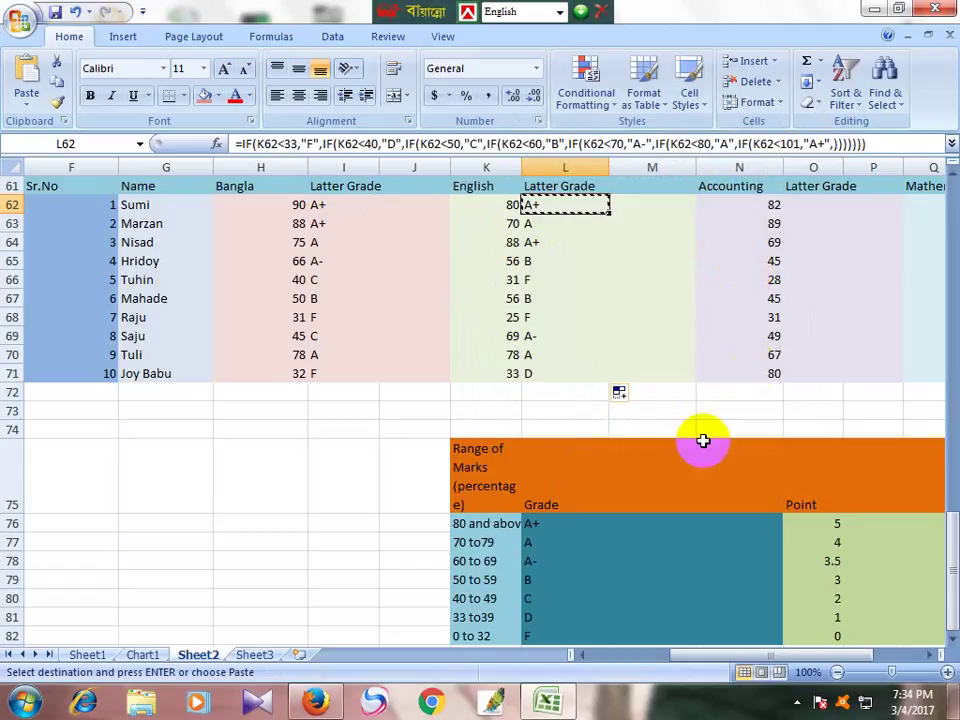
left_click_drag(724, 652, 733, 591)
left_click(626, 206)
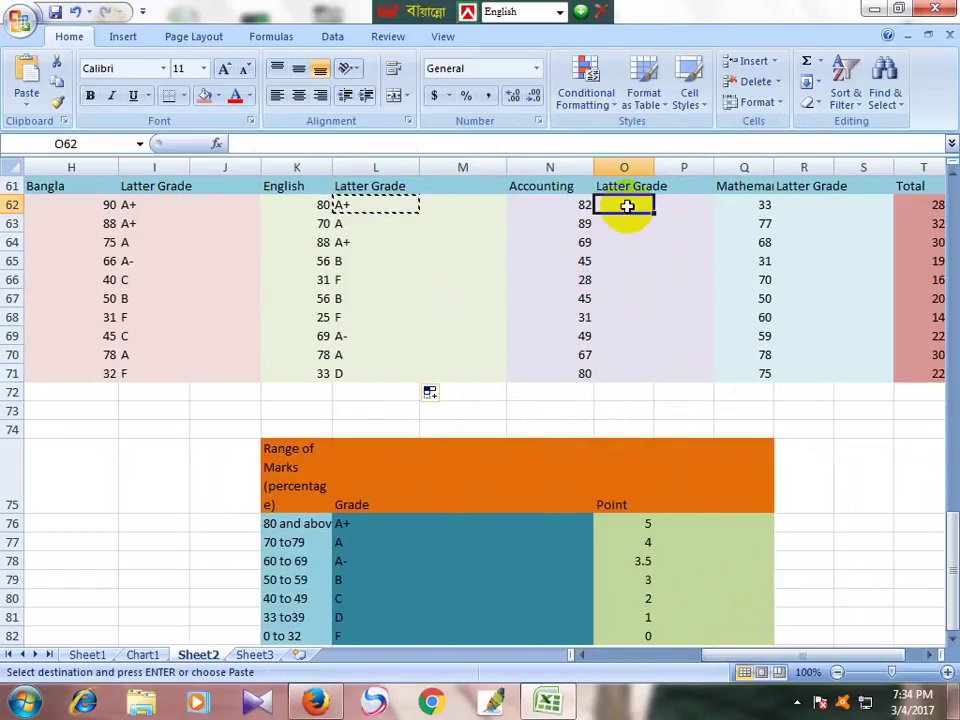
right_click(627, 207)
left_click(677, 278)
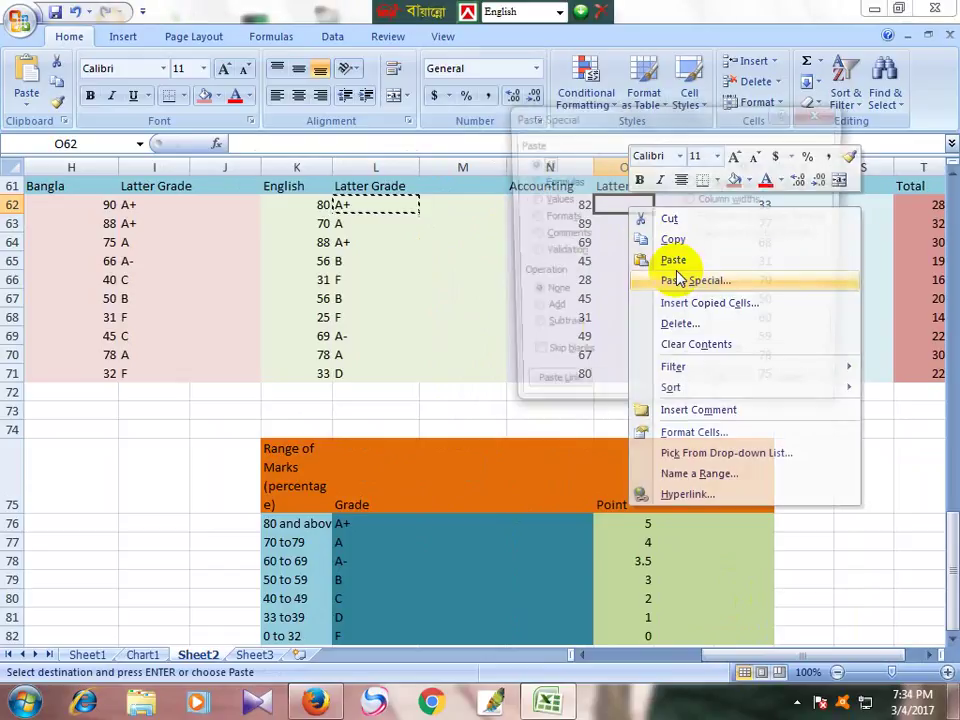
left_click(552, 183)
left_click(728, 391)
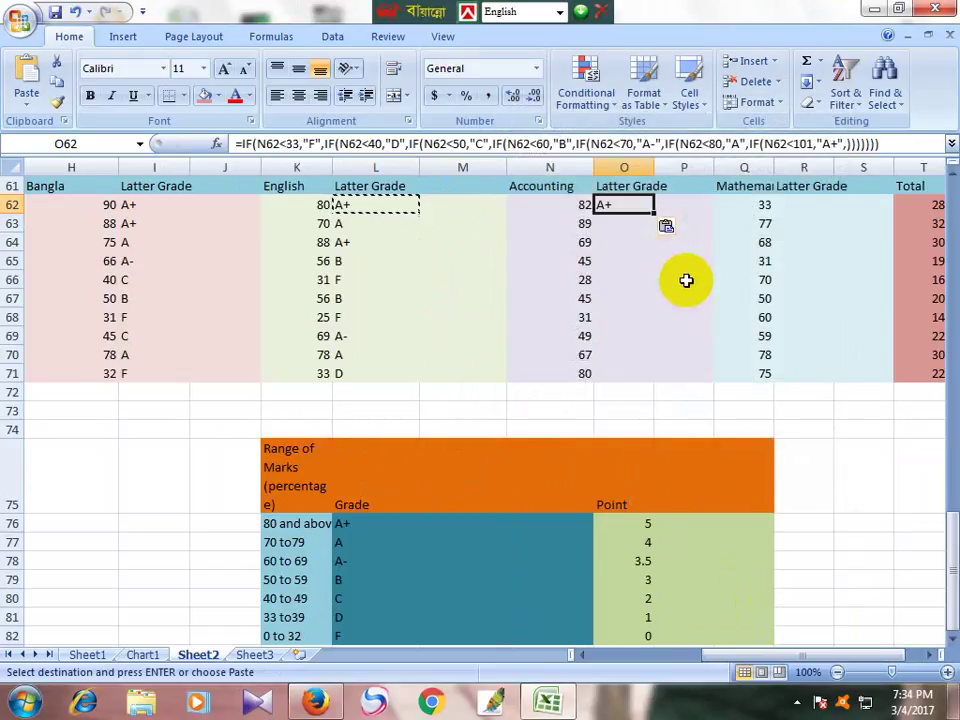
double_click(654, 214)
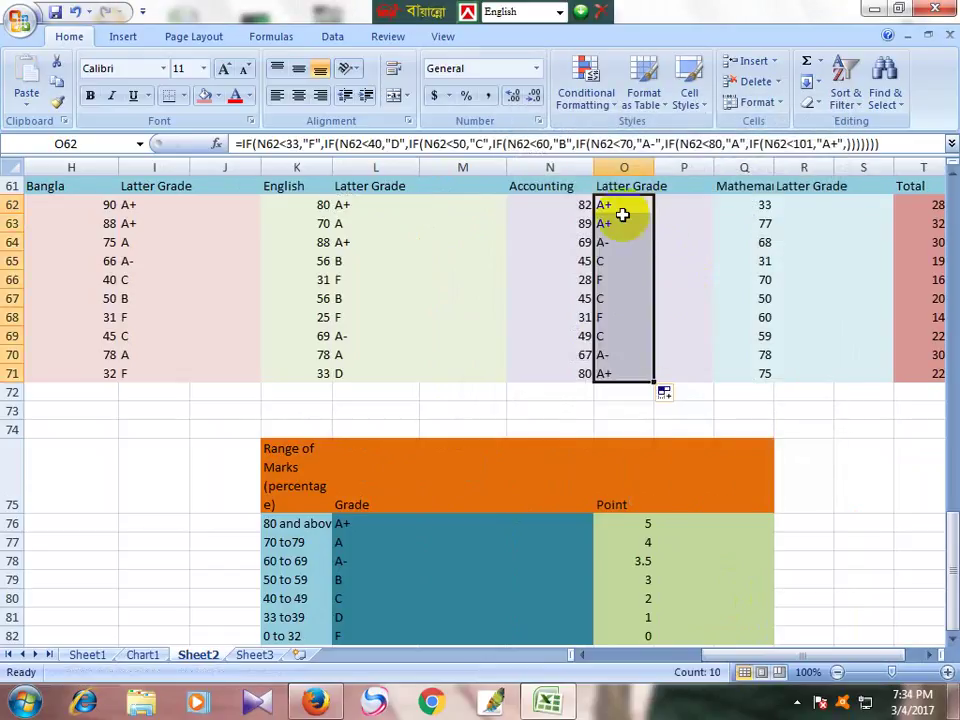
left_click(725, 408)
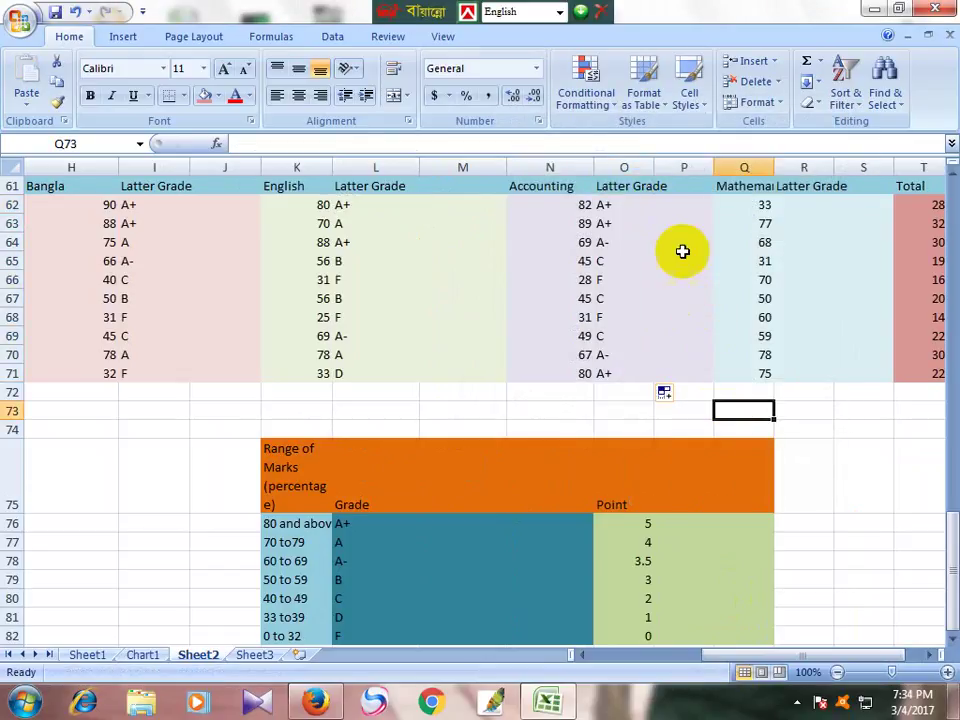
Copy O62, paste only its formula into R62 for the Mathematics marks, and fill it down to R71
left_click(812, 204)
right_click(808, 205)
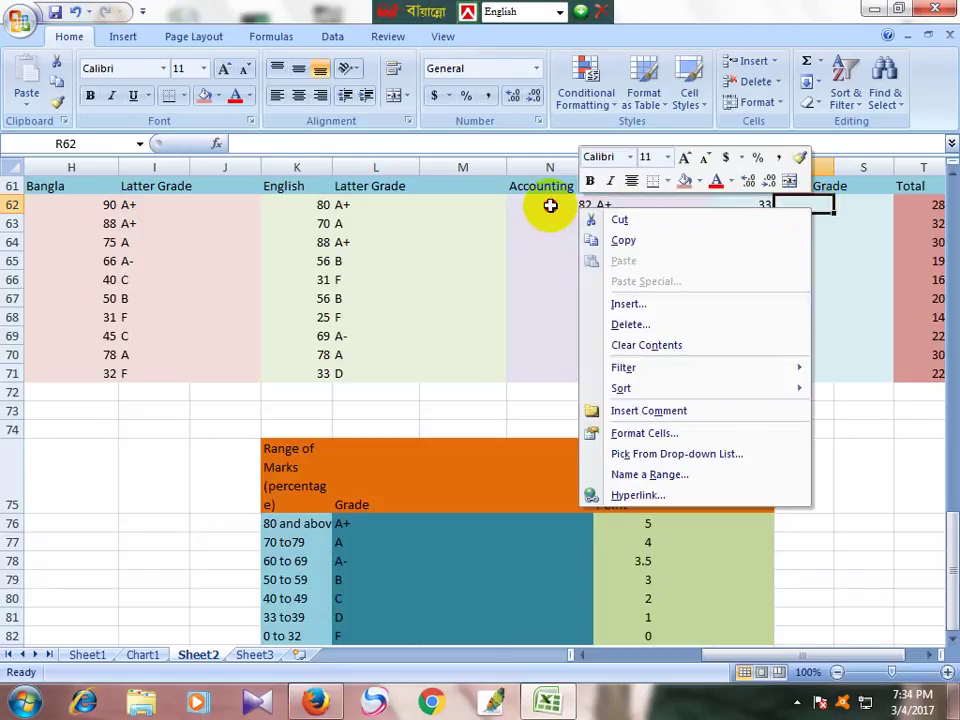
left_click(606, 204)
right_click(606, 204)
left_click(656, 240)
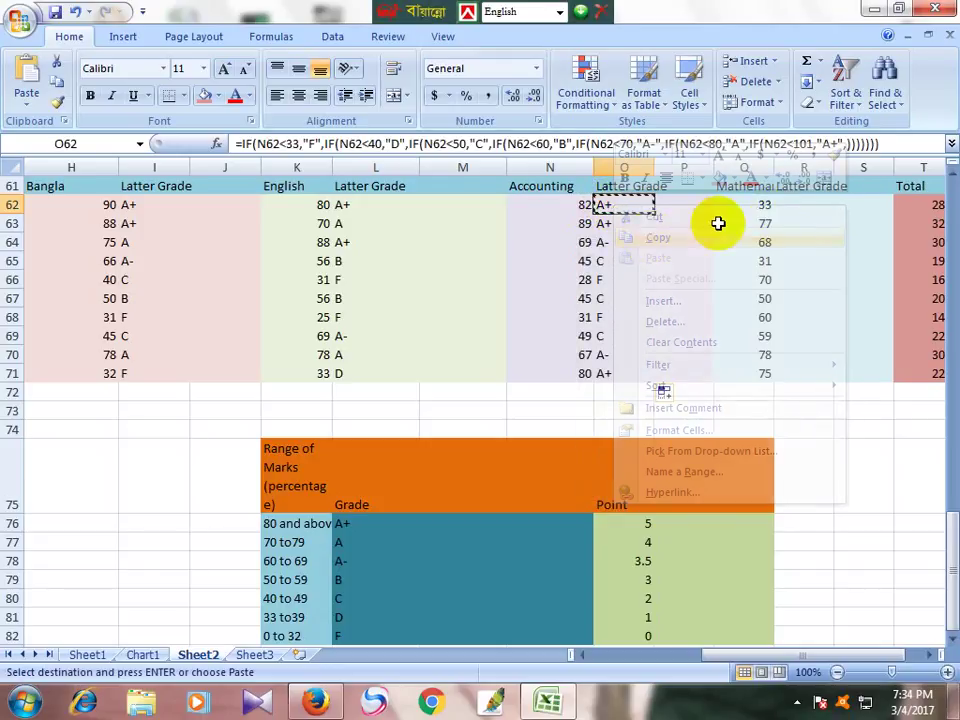
left_click(801, 206)
right_click(785, 222)
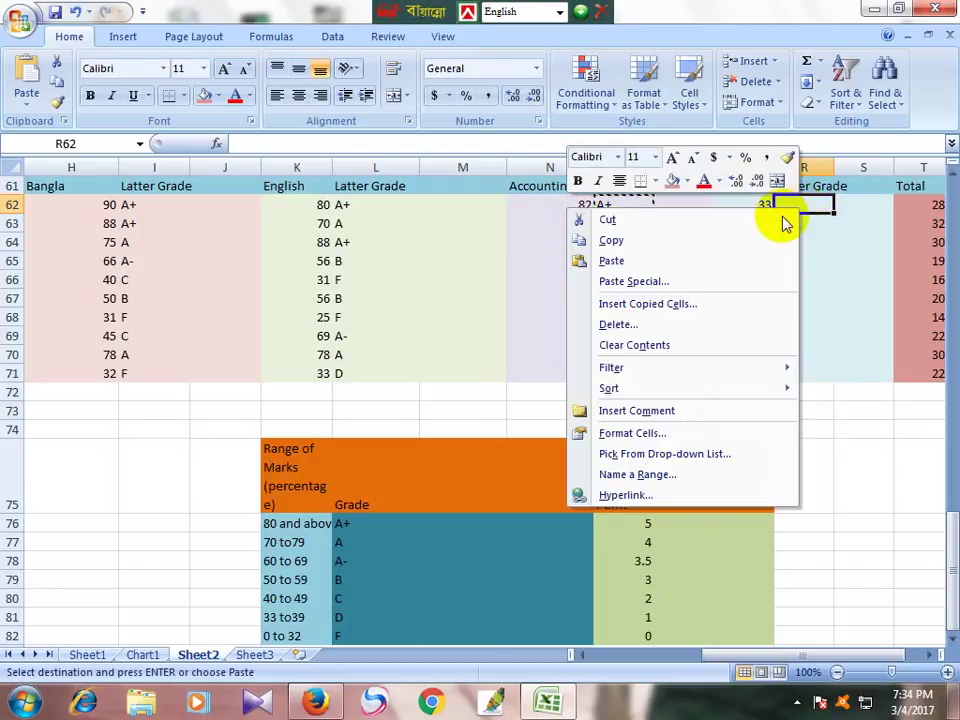
left_click(631, 284)
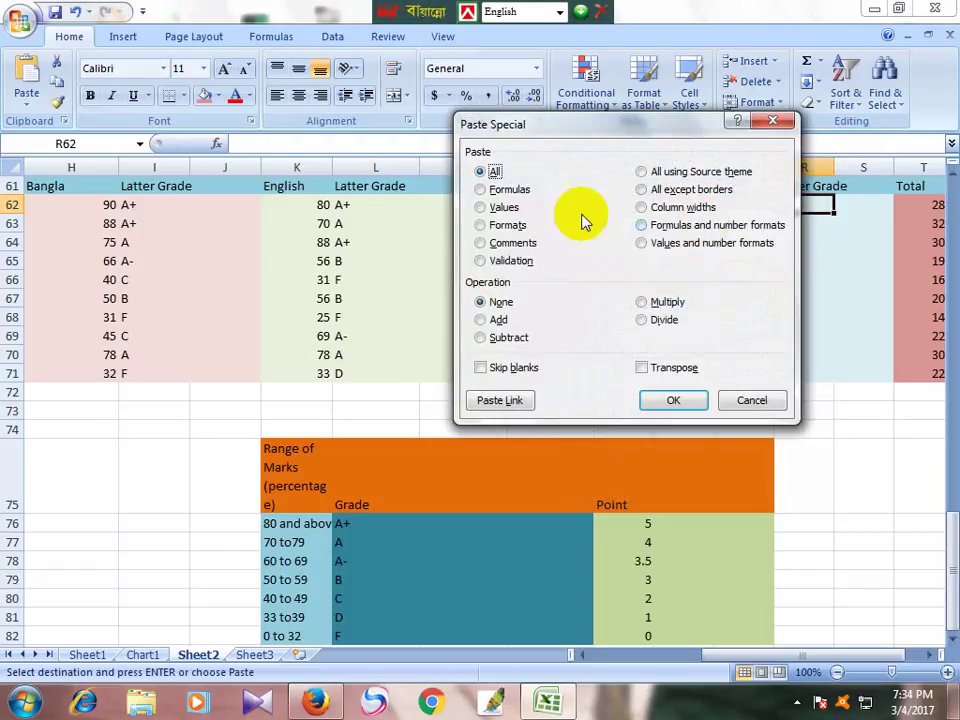
left_click(520, 189)
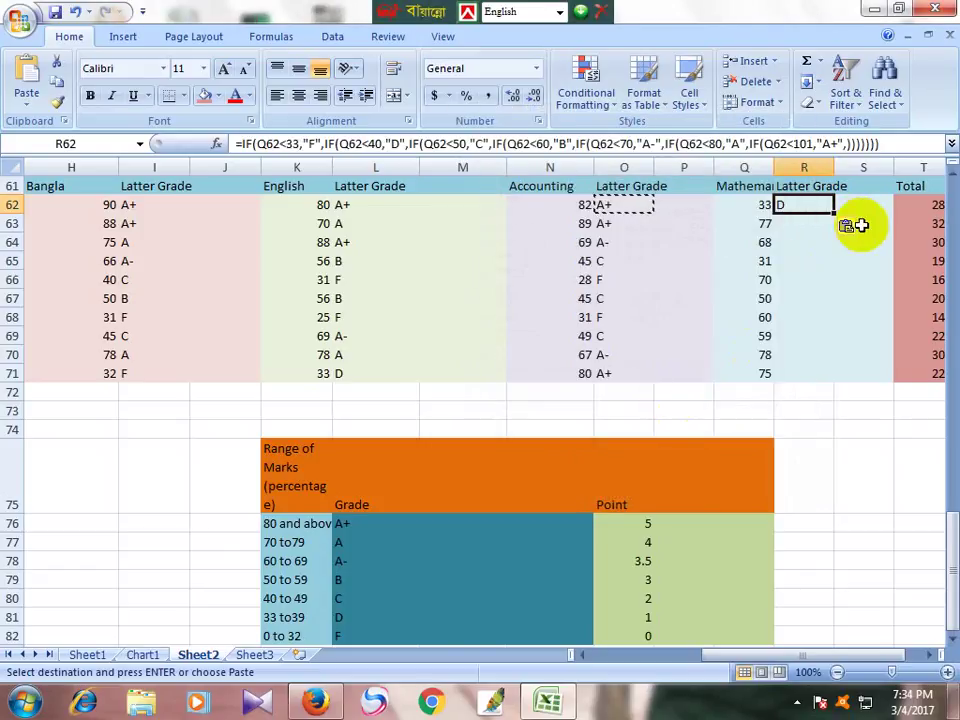
left_click_drag(833, 213, 824, 380)
left_click(800, 411)
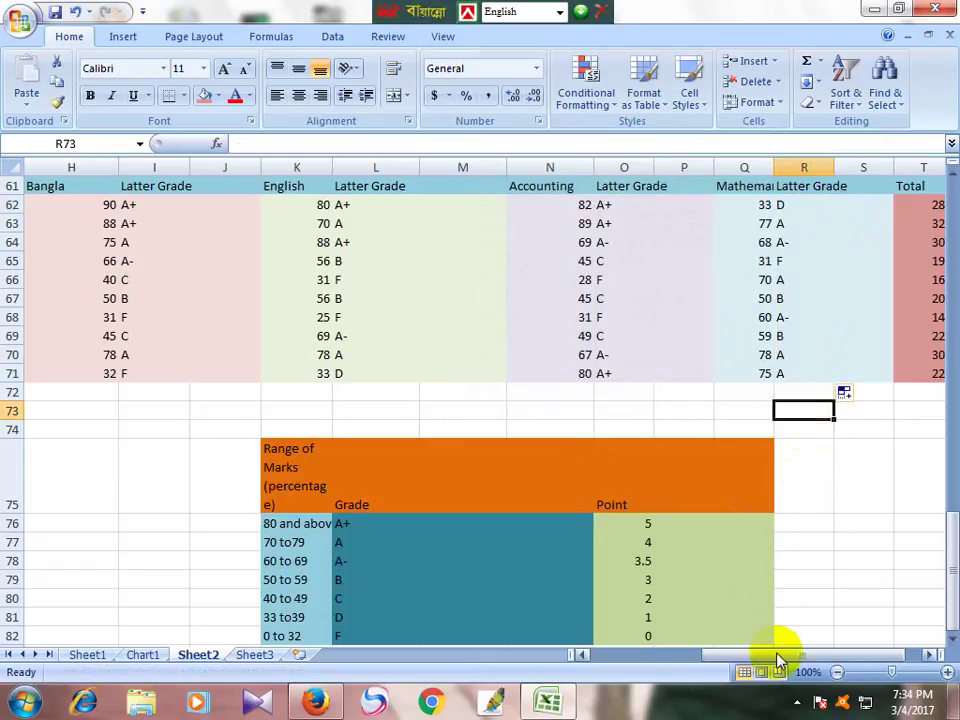
Zoom the sheet out to 69% and review the letter grades of all four subjects alongside the grade range table
mouse_move(782, 654)
left_mouse_down()
mouse_move(838, 658)
mouse_move(671, 660)
mouse_move(775, 662)
left_mouse_up()
left_click(821, 486)
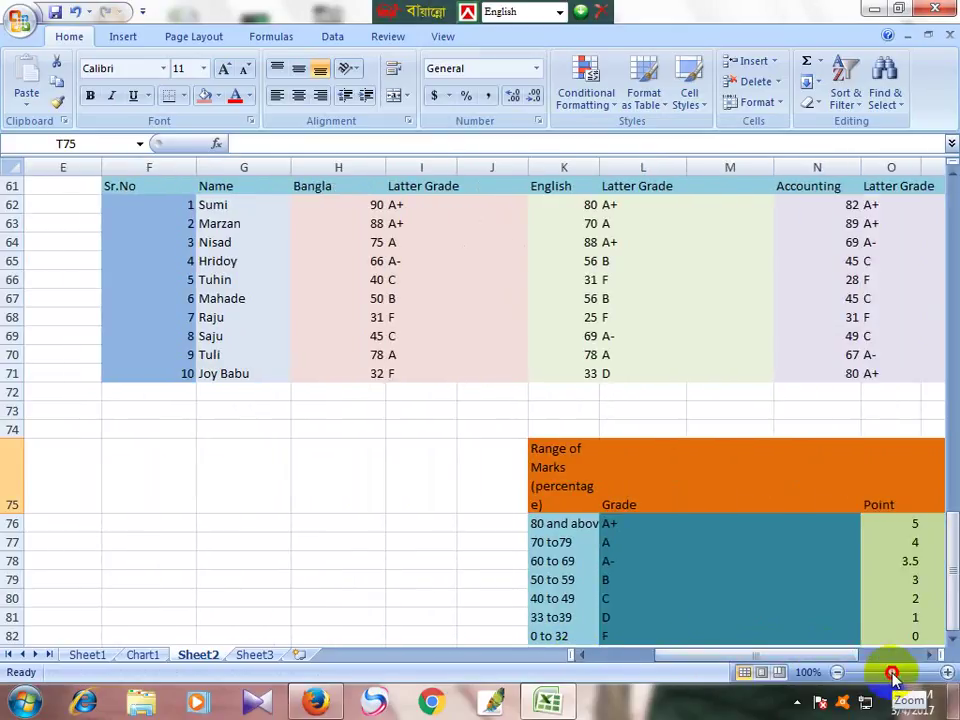
left_click_drag(891, 673, 874, 673)
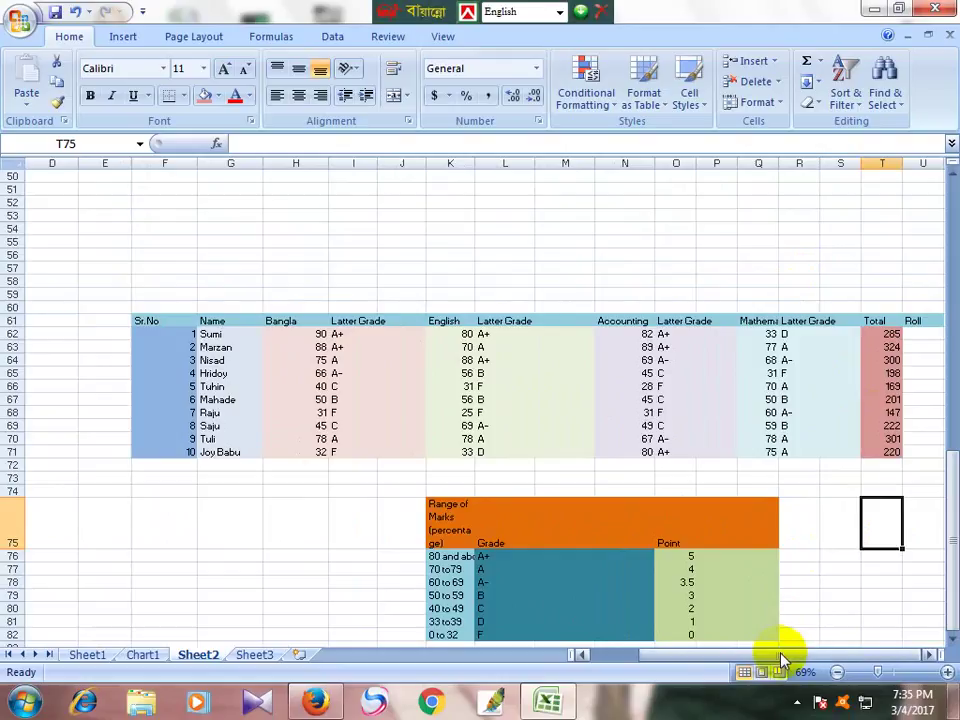
left_click_drag(781, 655, 864, 656)
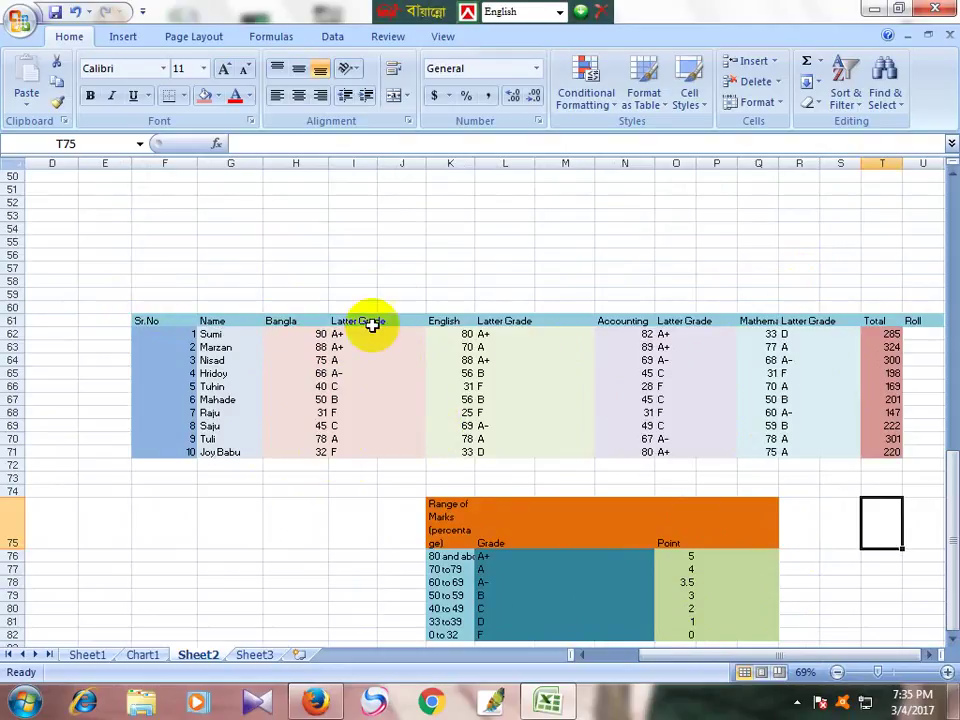
left_click_drag(129, 246, 898, 660)
left_click_drag(814, 657, 715, 650)
left_click(101, 388)
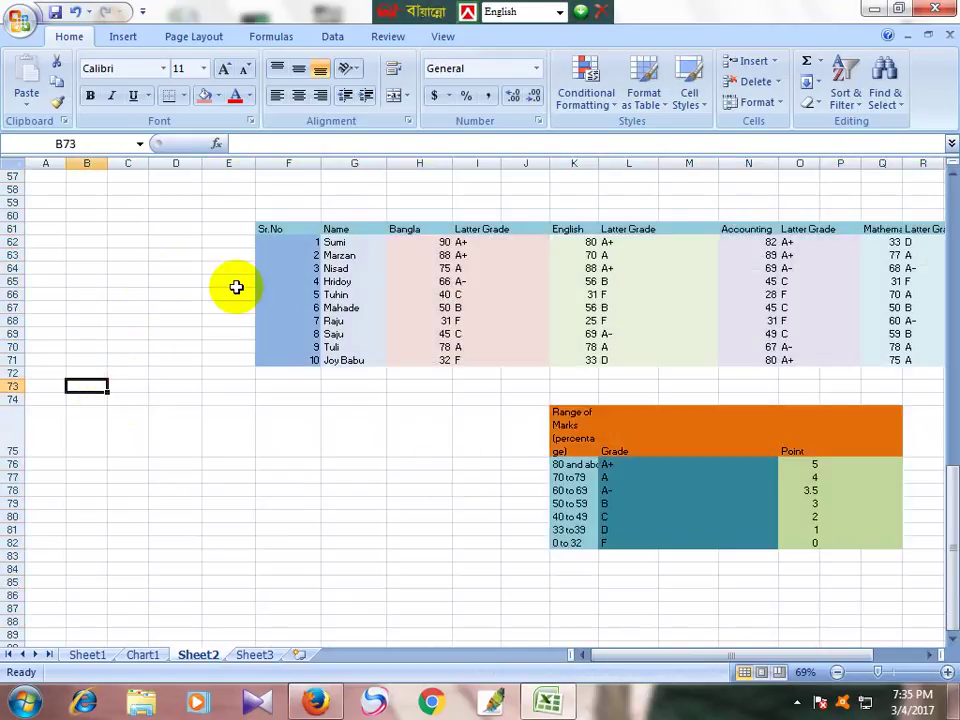
left_click_drag(746, 657, 813, 664)
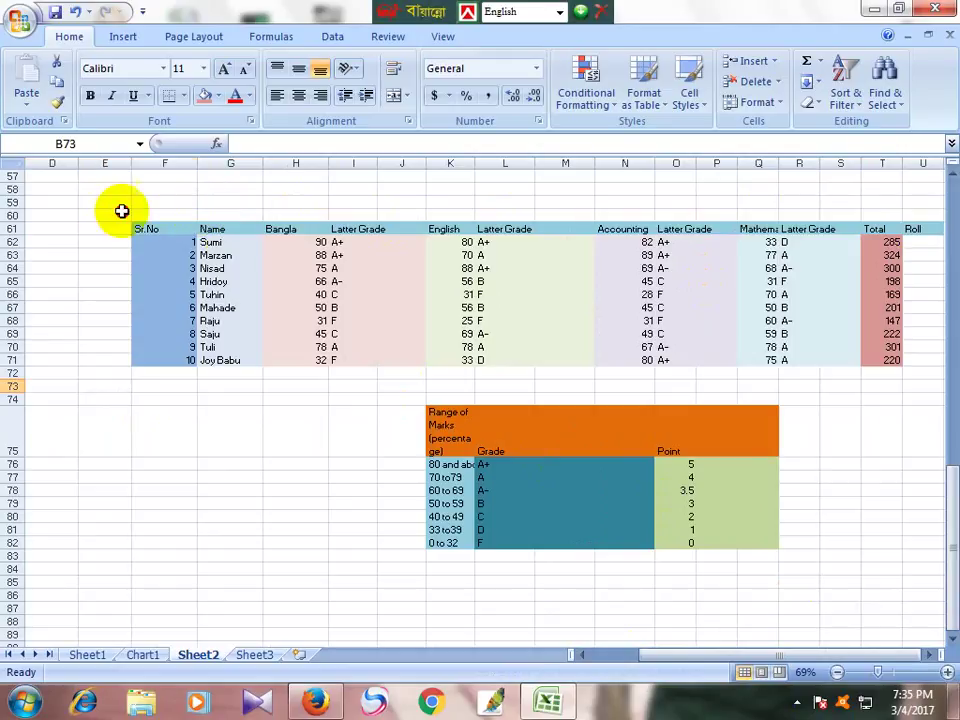
left_click_drag(122, 210, 896, 553)
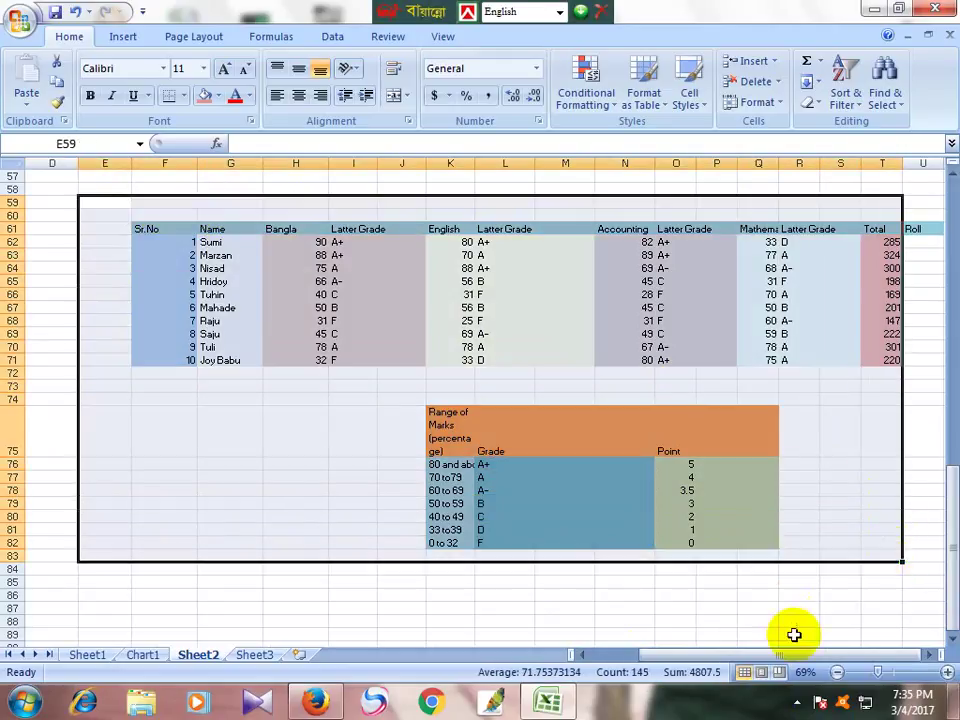
Examine the upper marks table in rows 14 to 24, with its letter grades and Pass/Fail columns, and its grade range table
left_click_drag(953, 520, 947, 258)
left_click_drag(716, 530, 716, 518)
left_click_drag(740, 655, 688, 655)
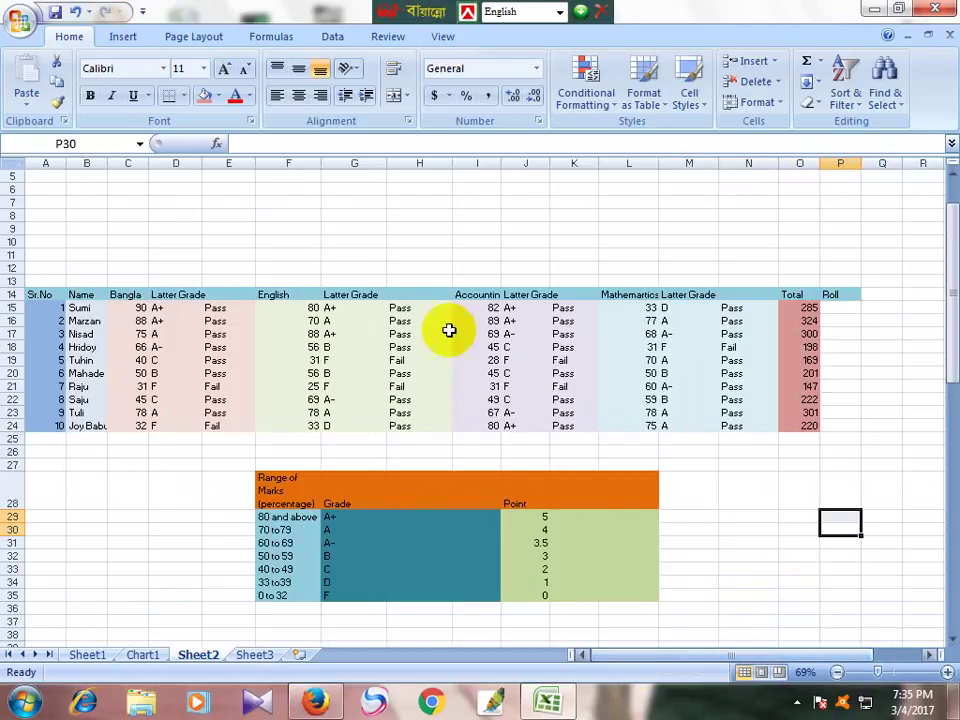
left_click(356, 216)
left_click(190, 541)
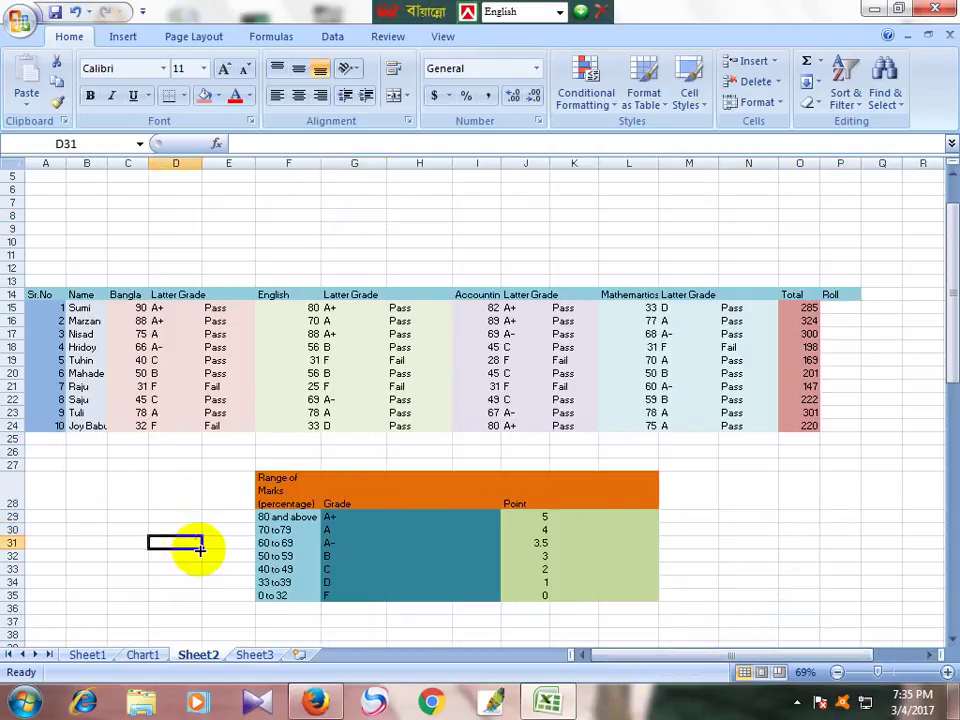